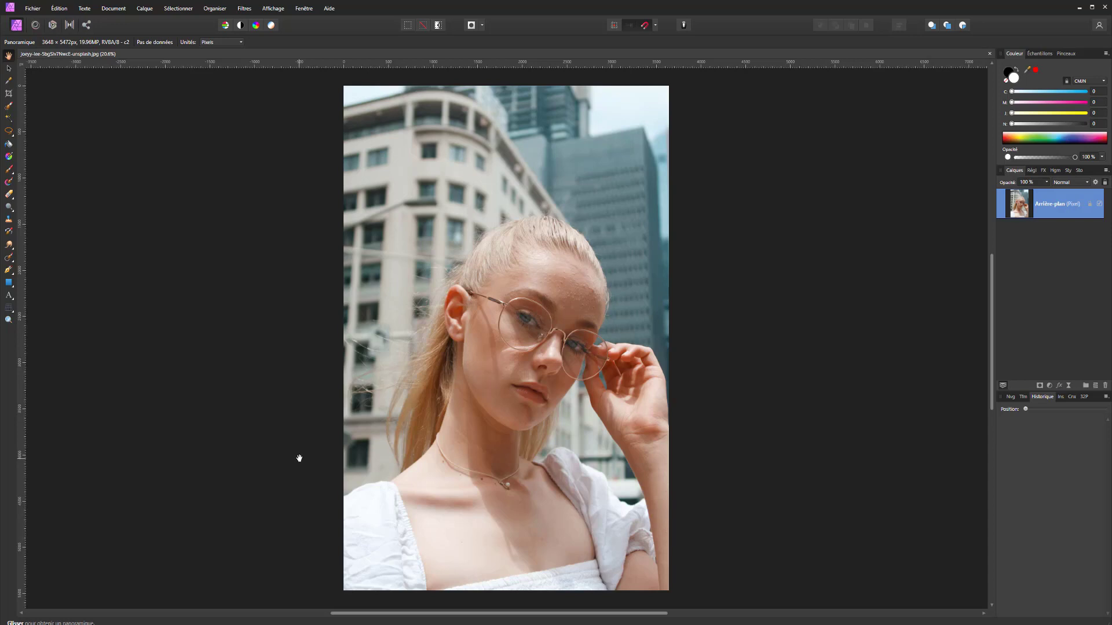
Try selecting the lens nearest the visible ear with the Selection Brush, and clear the selection
{"action": "left_click", "coordinate": [9, 107]}
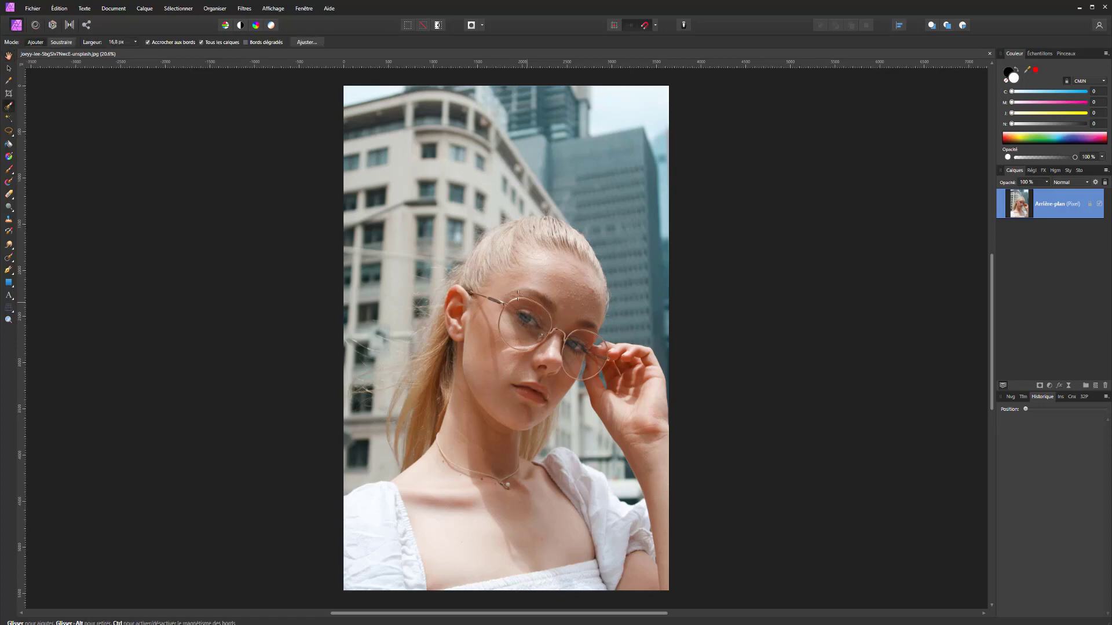
{"action": "scroll", "coordinate": [576, 373], "scroll_direction": "up", "scroll_amount": 1}
{"action": "scroll", "coordinate": [576, 373], "scroll_direction": "up", "scroll_amount": 4}
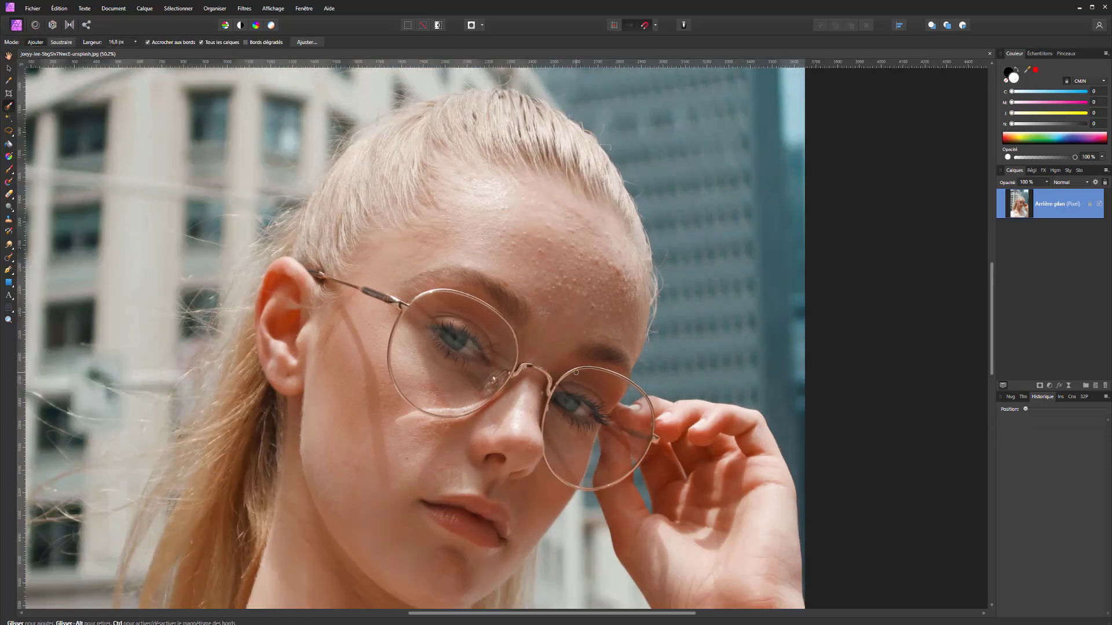
{"action": "left_click_drag", "start_coordinate": [576, 373], "coordinate": [402, 317]}
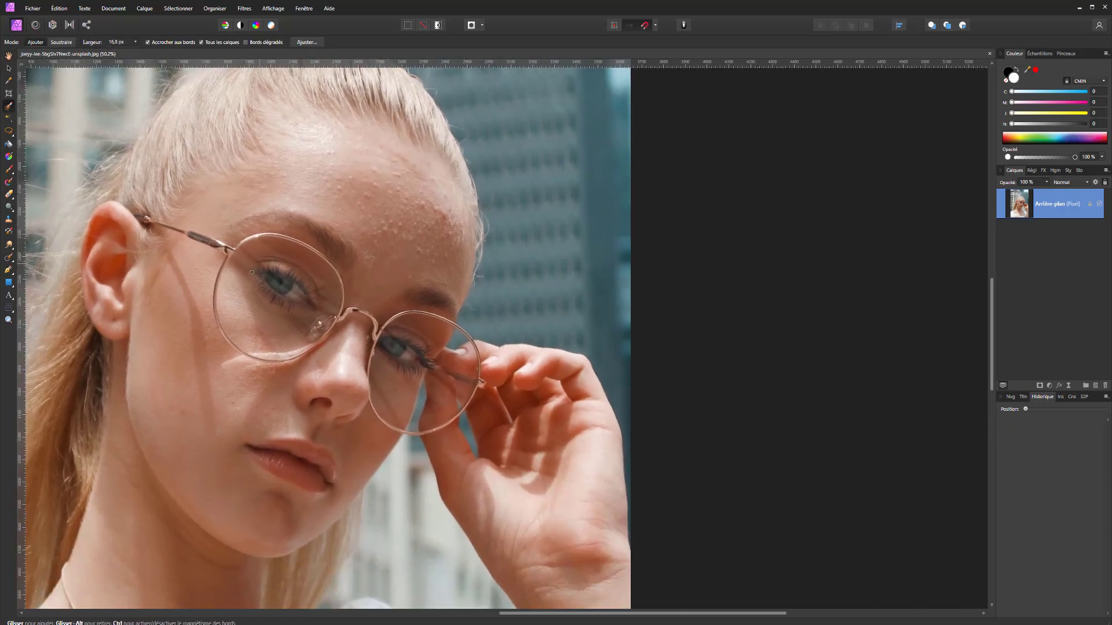
{"action": "mouse_move", "coordinate": [251, 271]}
{"action": "left_mouse_down"}
{"action": "mouse_move", "coordinate": [249, 347]}
{"action": "mouse_move", "coordinate": [261, 319]}
{"action": "mouse_move", "coordinate": [307, 338]}
{"action": "mouse_move", "coordinate": [321, 270]}
{"action": "mouse_move", "coordinate": [264, 352]}
{"action": "mouse_move", "coordinate": [241, 325]}
{"action": "left_mouse_up"}
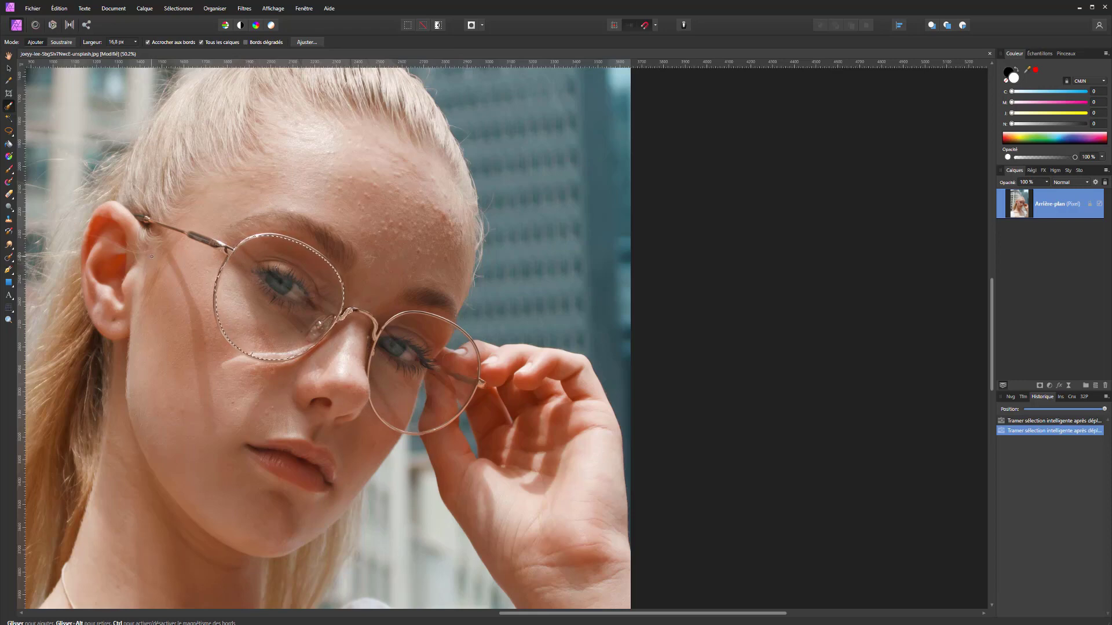
{"action": "key", "text": "ctrl+d"}
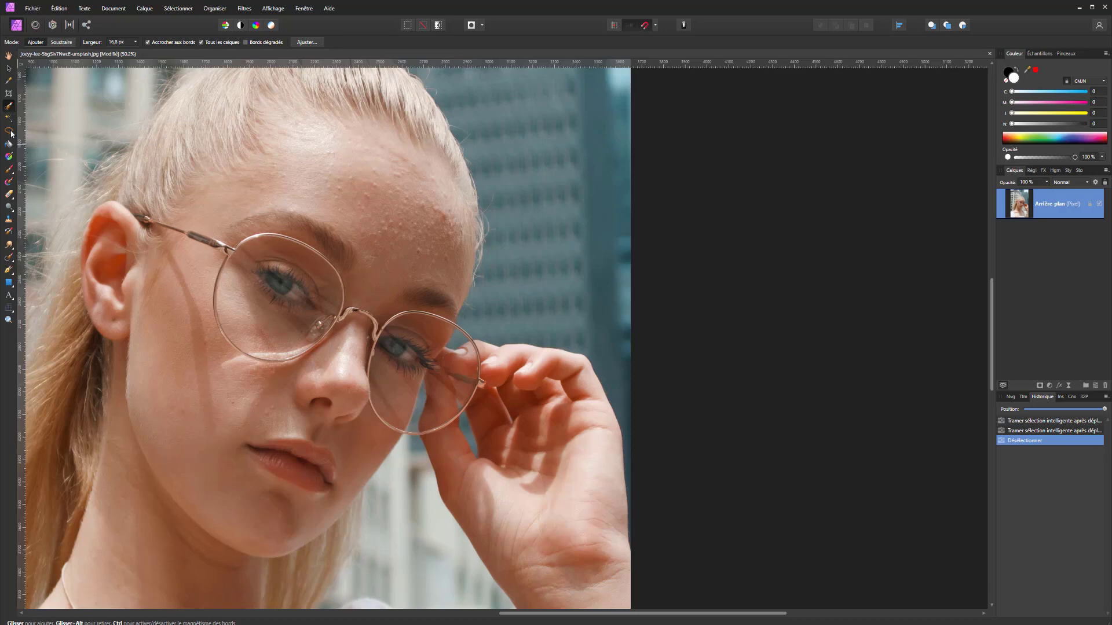
Trace the upper rim of the lens nearest the ear with the Pen tool, from the temple hinge to the nose bridge
{"action": "left_click", "coordinate": [7, 272]}
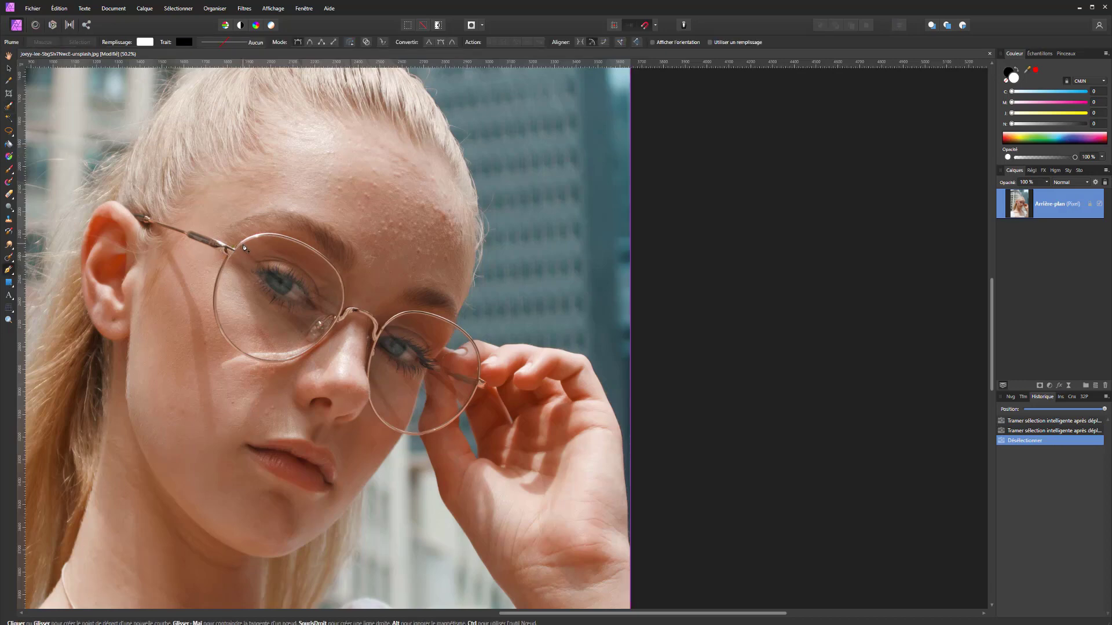
{"action": "left_click", "coordinate": [243, 245]}
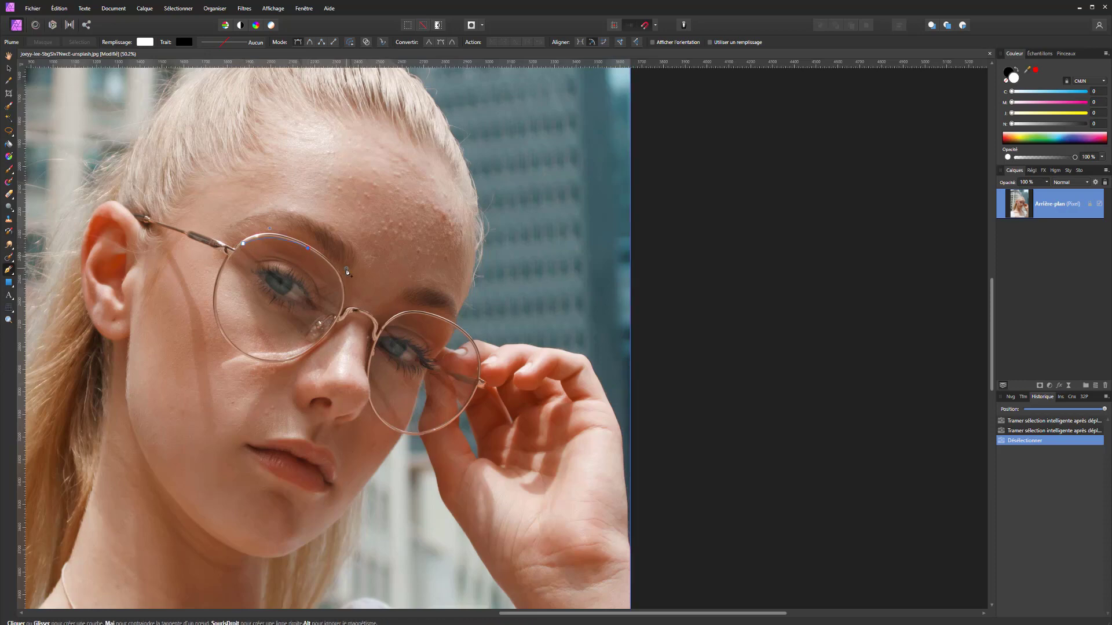
{"action": "left_click", "coordinate": [337, 273]}
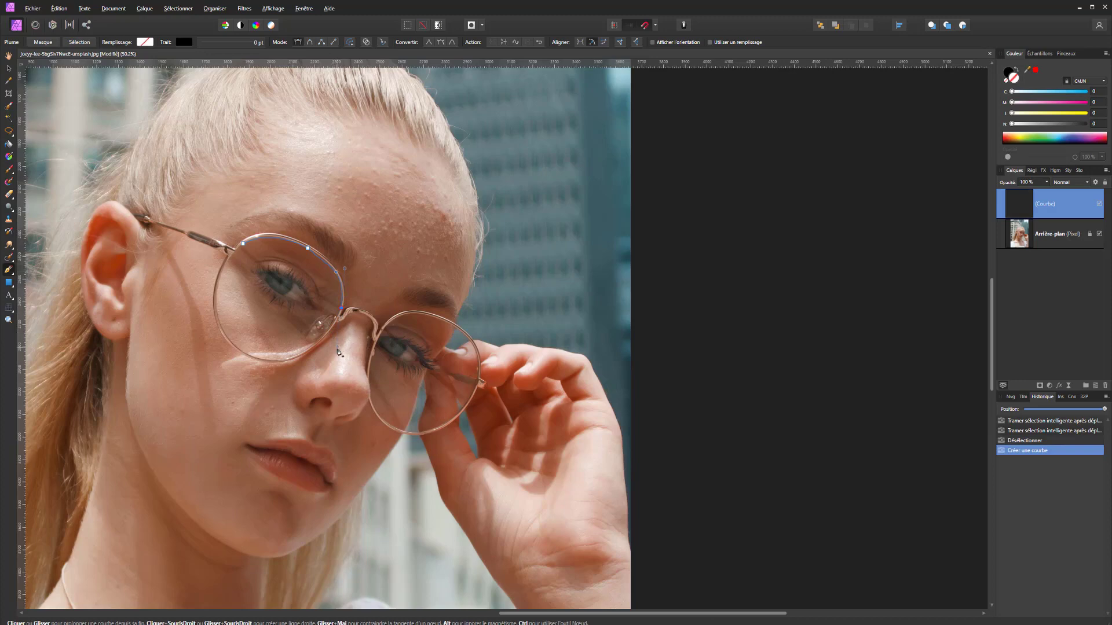
{"action": "left_click_drag", "start_coordinate": [342, 354], "coordinate": [341, 353]}
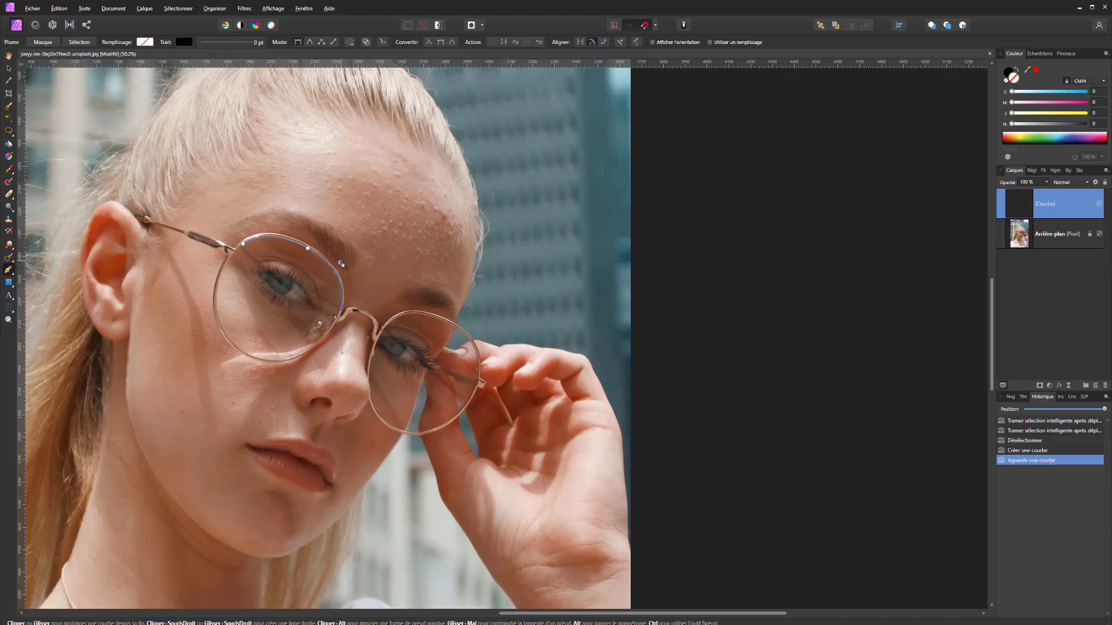
Undo the last misplaced node and adjust the curve handles so the path follows the rim beside the nose bridge
{"action": "left_click", "coordinate": [341, 262]}
{"action": "key", "text": "ctrl+z"}
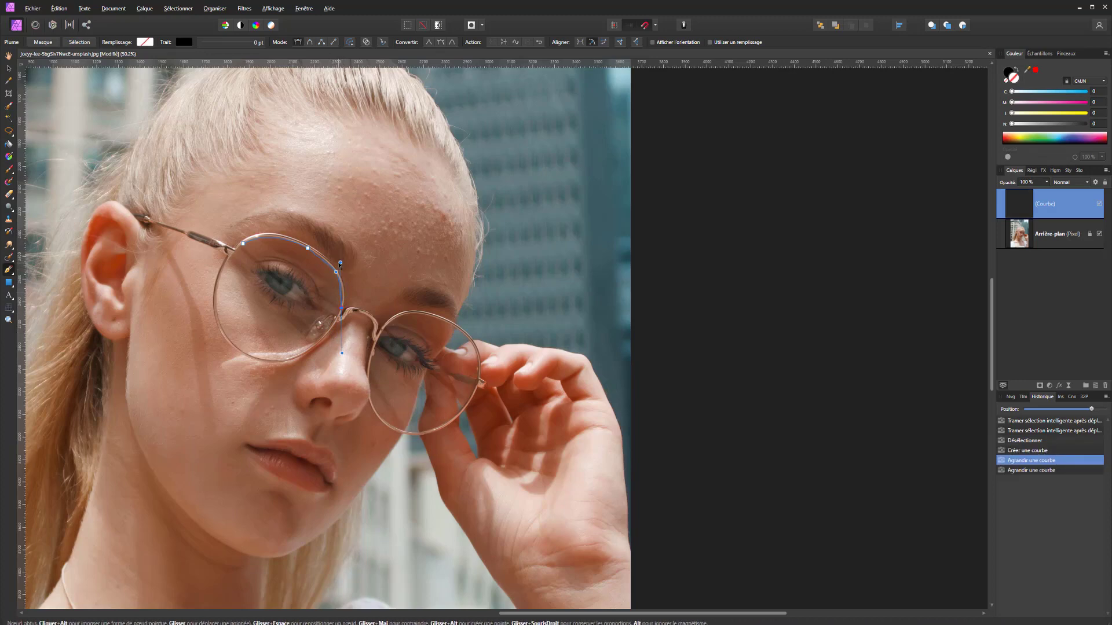
{"action": "mouse_move", "coordinate": [341, 264]}
{"action": "left_mouse_down"}
{"action": "mouse_move", "coordinate": [345, 285]}
{"action": "mouse_move", "coordinate": [345, 276]}
{"action": "left_mouse_up"}
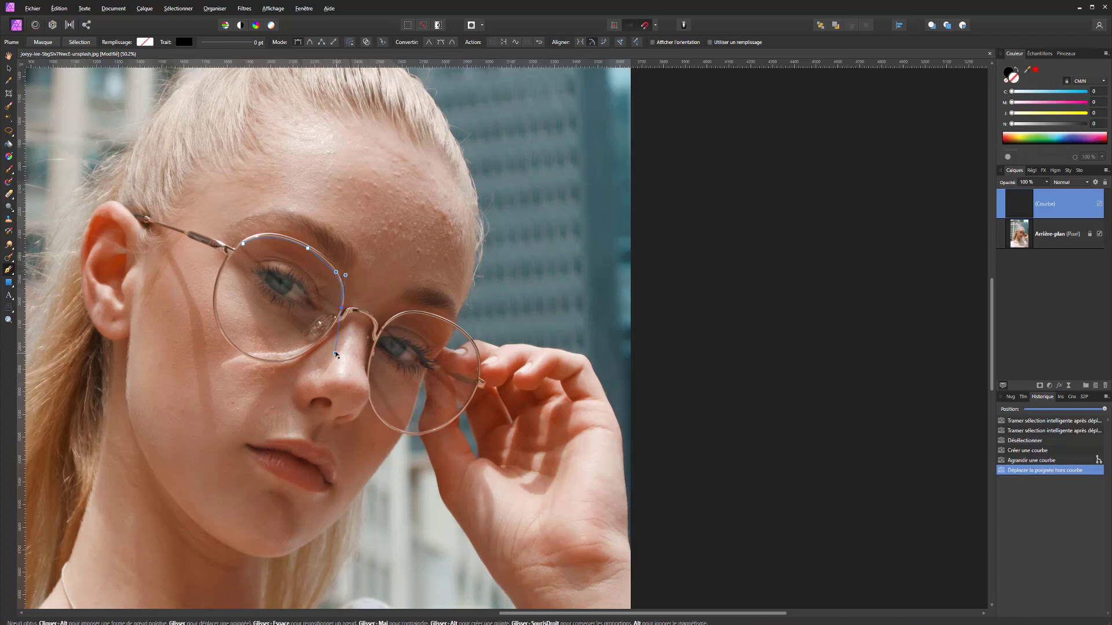
{"action": "left_click_drag", "start_coordinate": [339, 355], "coordinate": [336, 348]}
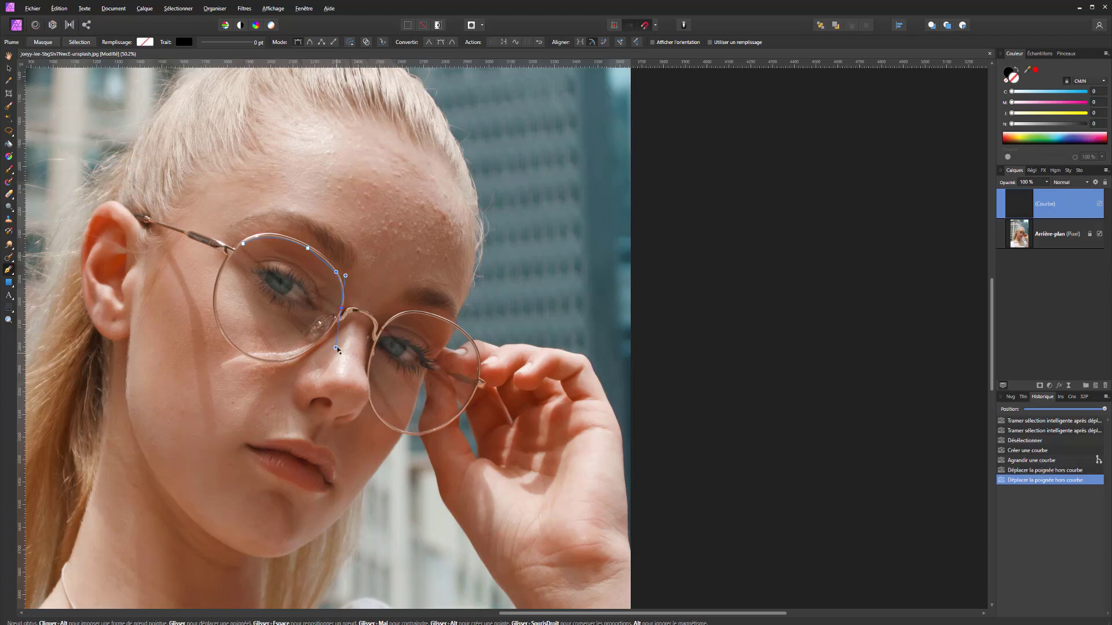
{"action": "key", "text": "alt"}
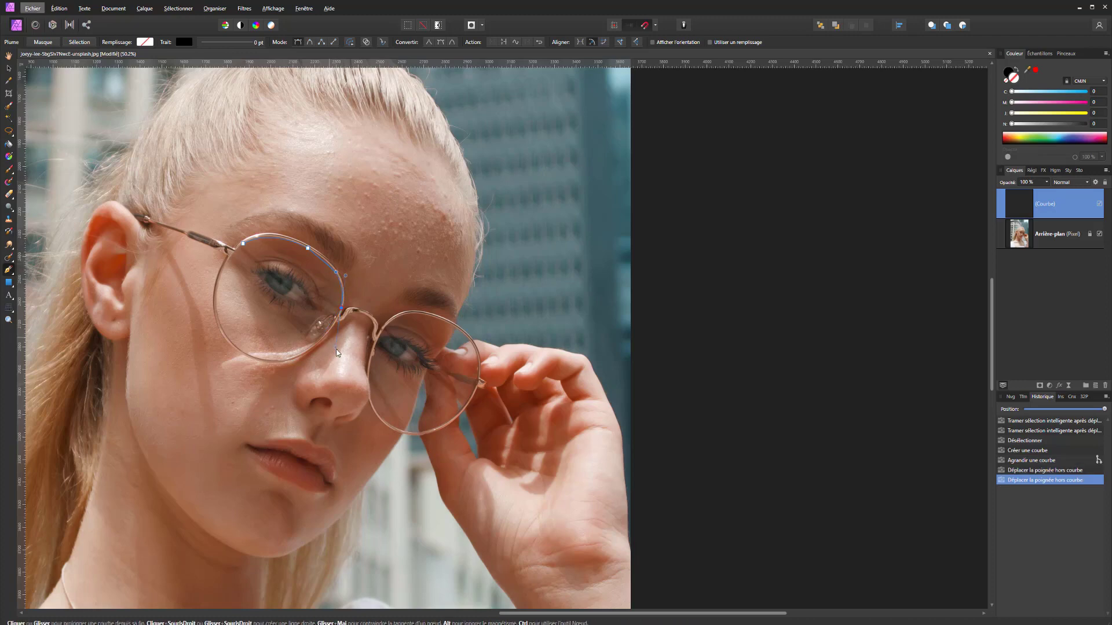
{"action": "key", "text": "alt"}
Continue the curve around the lower and outer rim of this lens and close it at the starting node
{"action": "left_click_drag", "start_coordinate": [296, 357], "coordinate": [324, 342]}
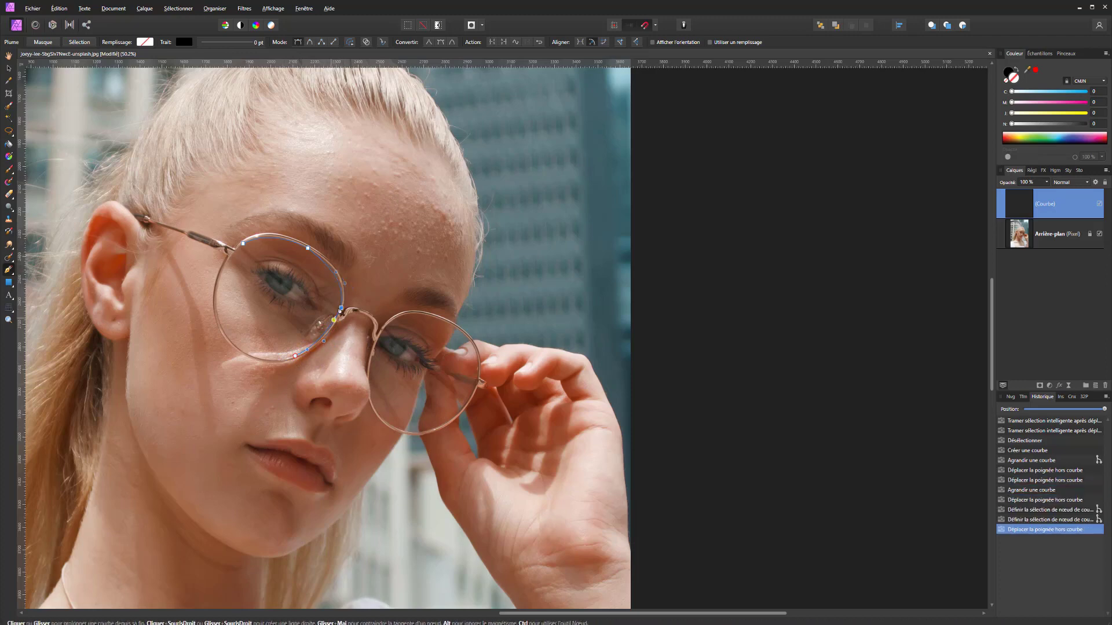
{"action": "key", "text": "ctrl+z"}
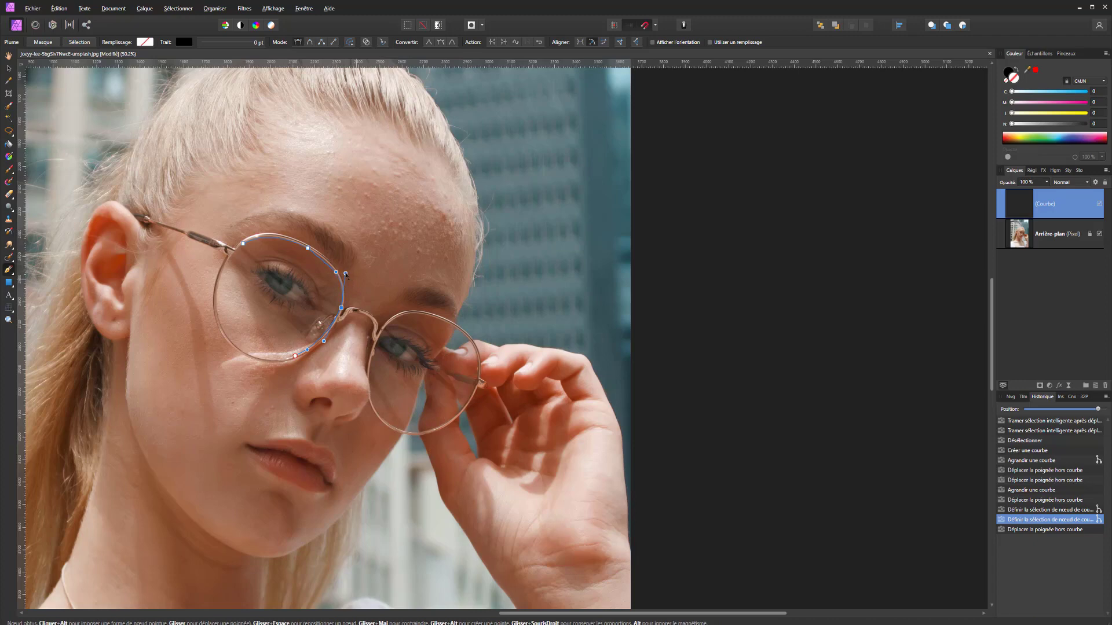
{"action": "left_click", "coordinate": [296, 356]}
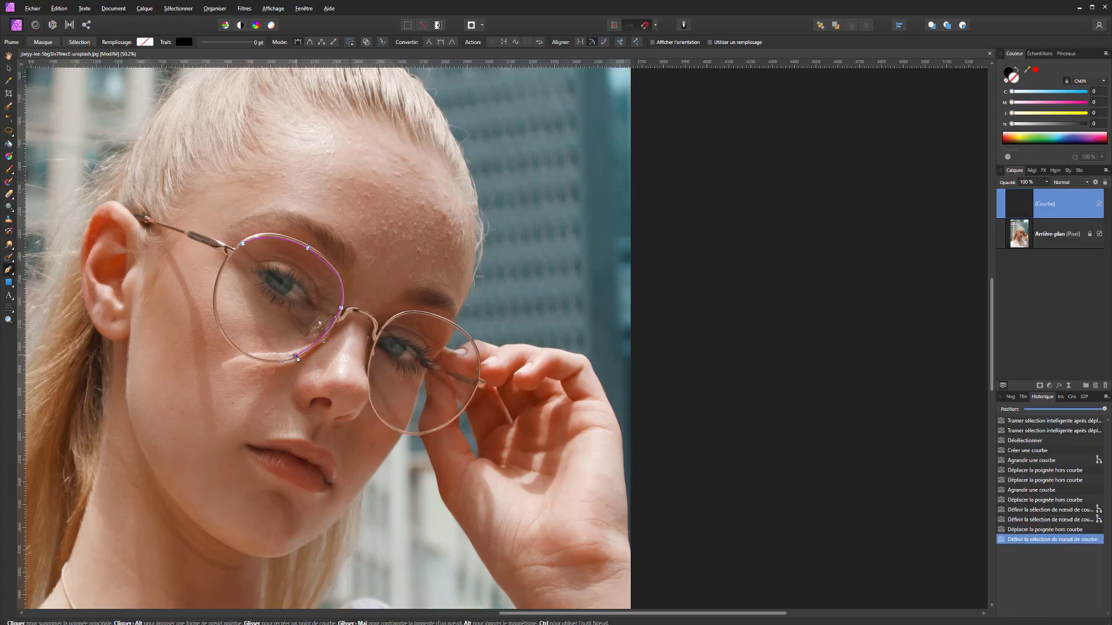
{"action": "mouse_move", "coordinate": [223, 328]}
{"action": "left_mouse_down"}
{"action": "mouse_move", "coordinate": [226, 308]}
{"action": "mouse_move", "coordinate": [206, 295]}
{"action": "mouse_move", "coordinate": [217, 313]}
{"action": "left_mouse_up"}
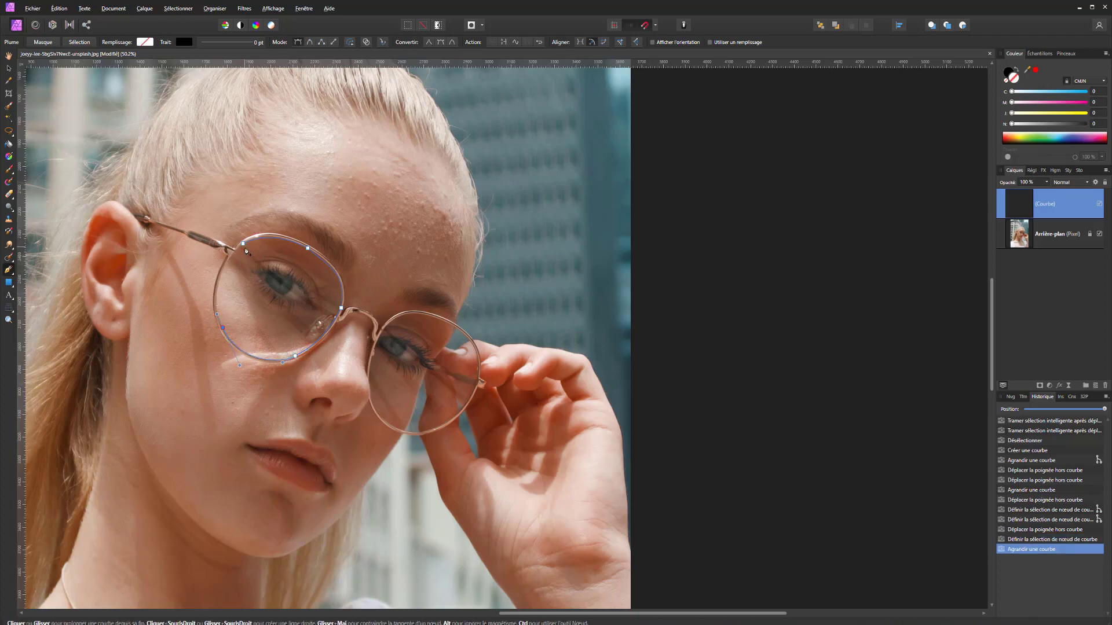
{"action": "left_click_drag", "start_coordinate": [244, 247], "coordinate": [277, 212]}
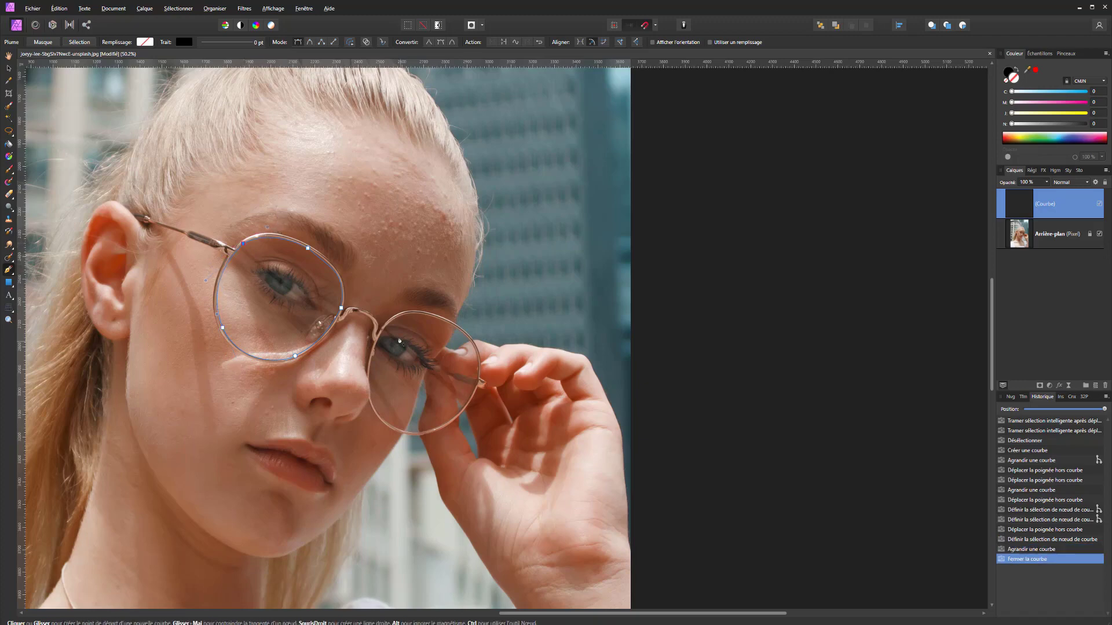
Start a second curve along the top and outer rim of the other lens, refining its node type and handles near the fingers
{"action": "left_click", "coordinate": [409, 314]}
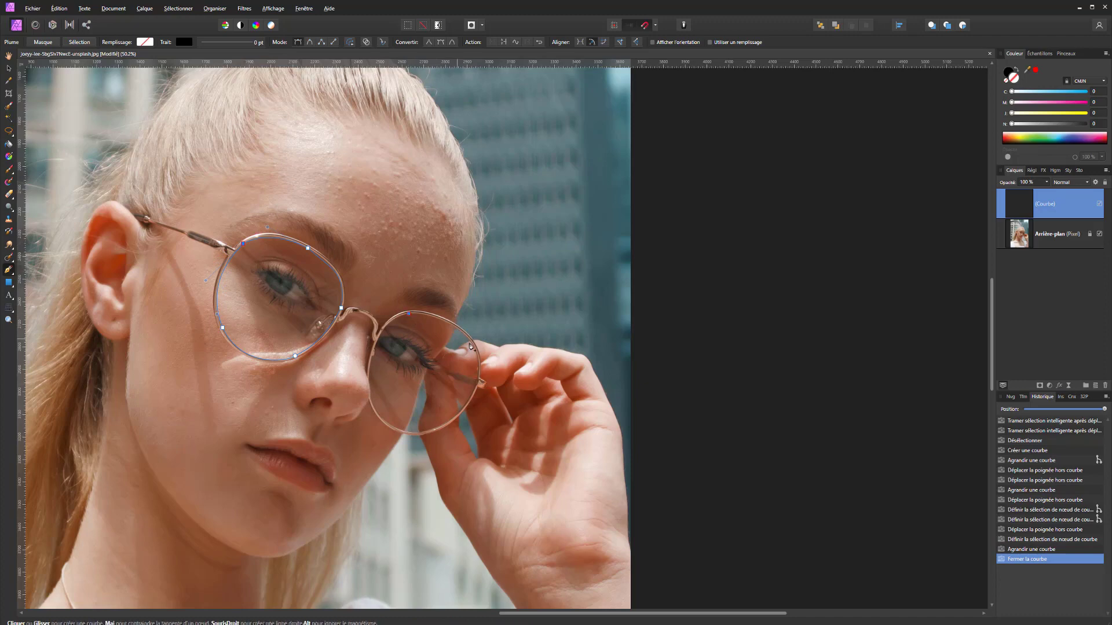
{"action": "left_click_drag", "start_coordinate": [475, 349], "coordinate": [455, 418]}
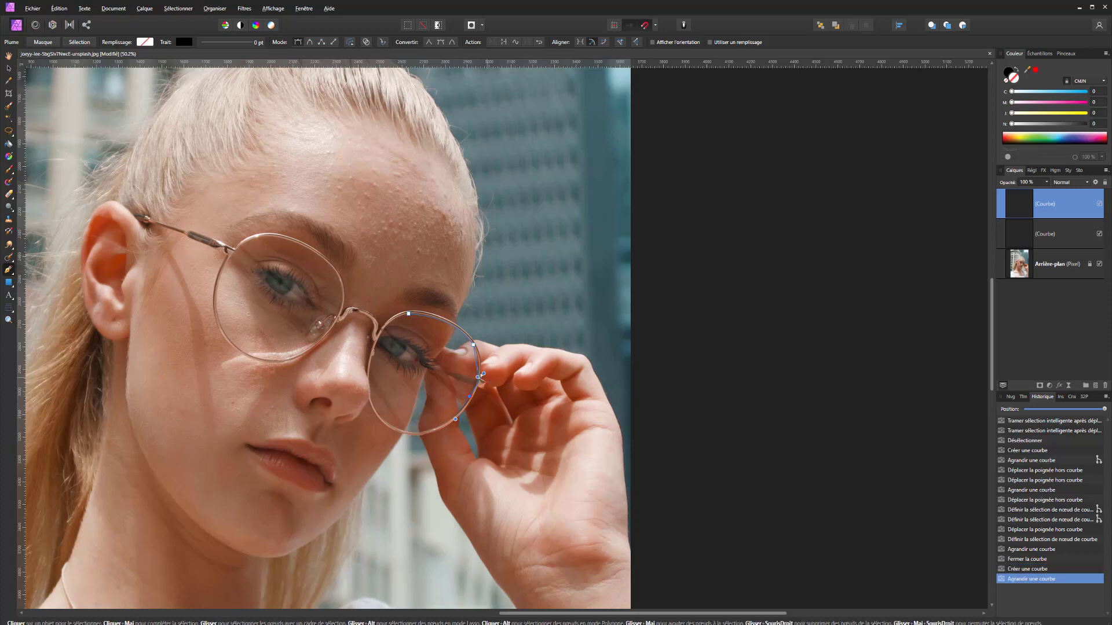
{"action": "left_click_drag", "start_coordinate": [482, 374], "coordinate": [488, 366]}
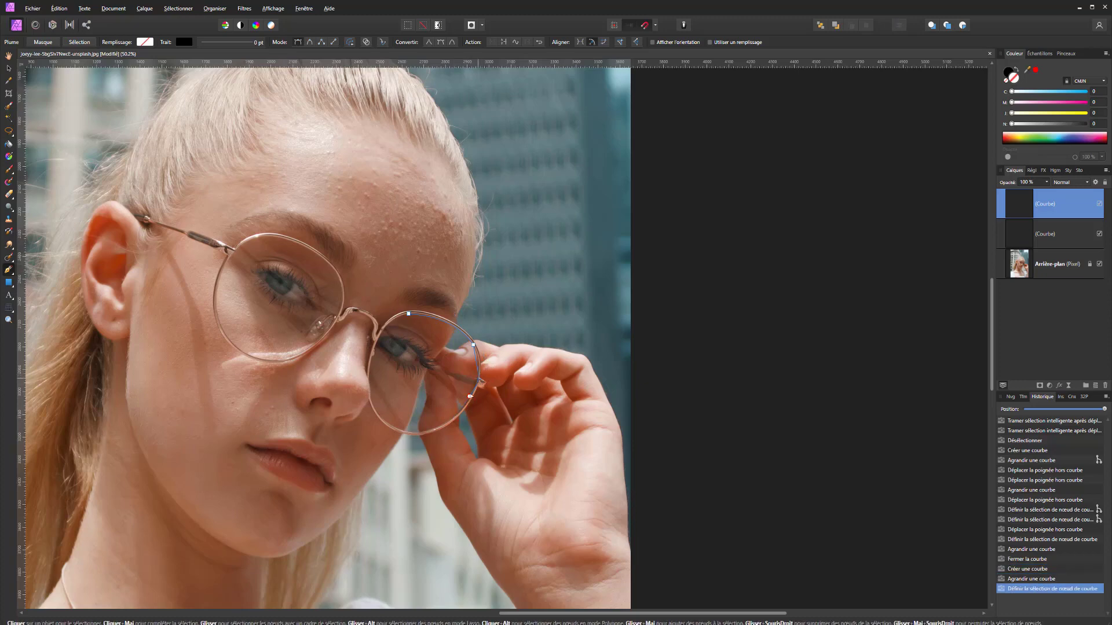
{"action": "left_click", "coordinate": [469, 397], "text": "alt"}
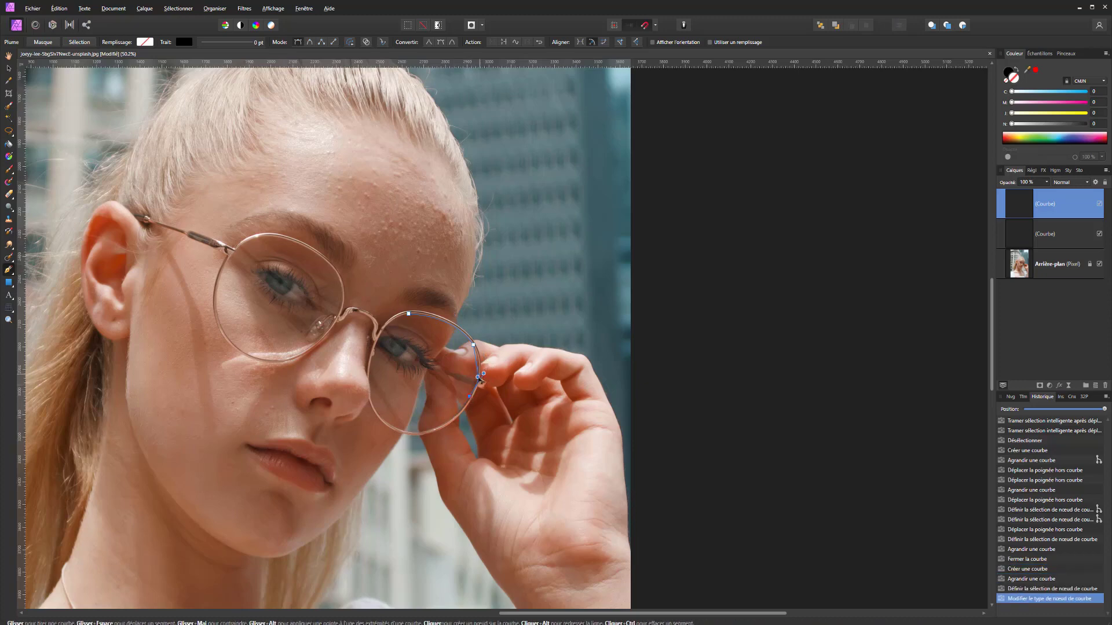
{"action": "left_click_drag", "start_coordinate": [478, 377], "coordinate": [480, 359]}
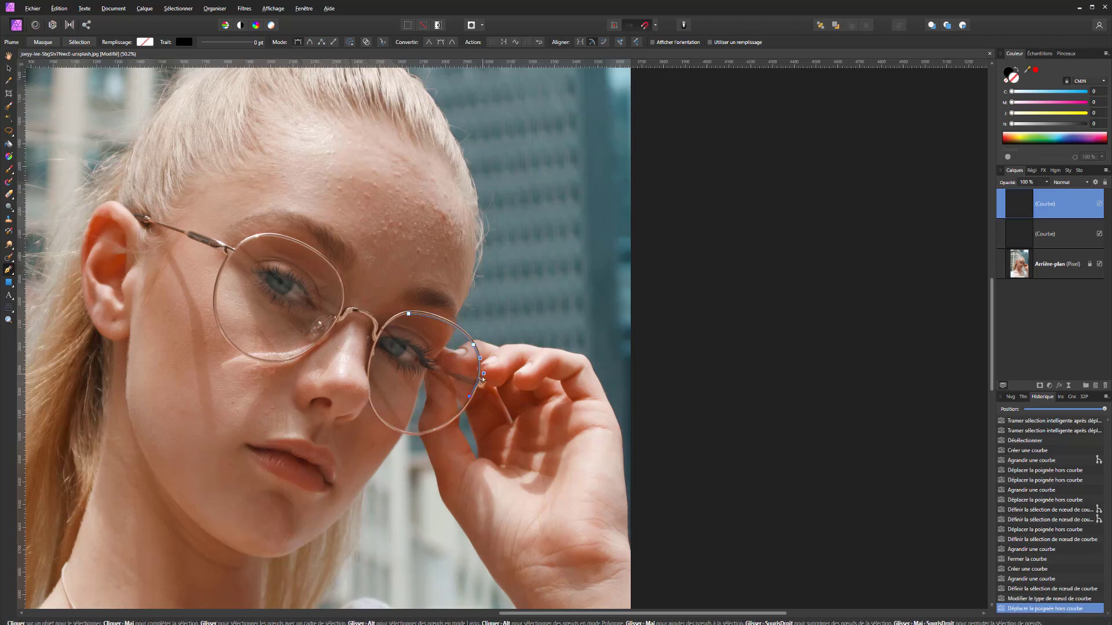
{"action": "left_click_drag", "start_coordinate": [465, 417], "coordinate": [484, 375]}
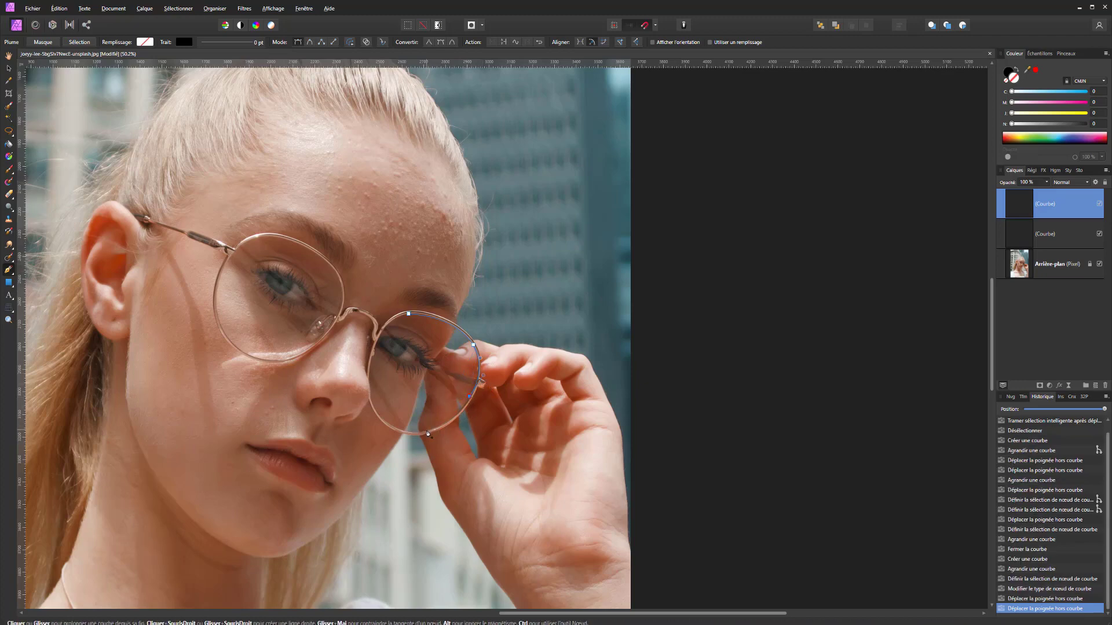
Extend the second curve along the lens's lower rim and nose side, and close it at its starting node
{"action": "left_click_drag", "start_coordinate": [427, 434], "coordinate": [396, 439]}
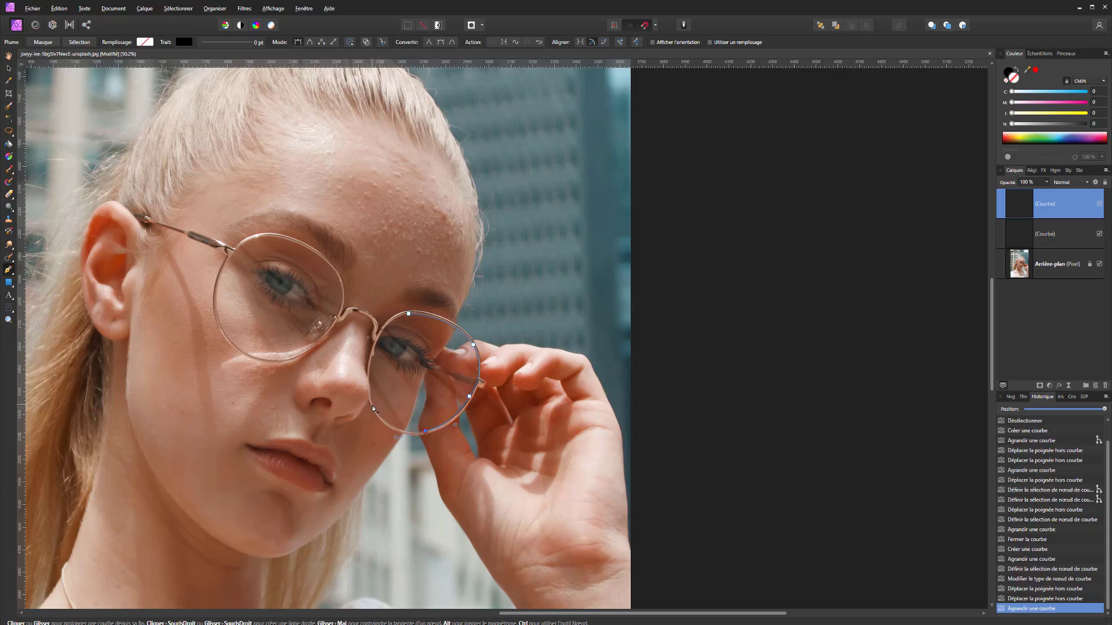
{"action": "left_click", "coordinate": [366, 396]}
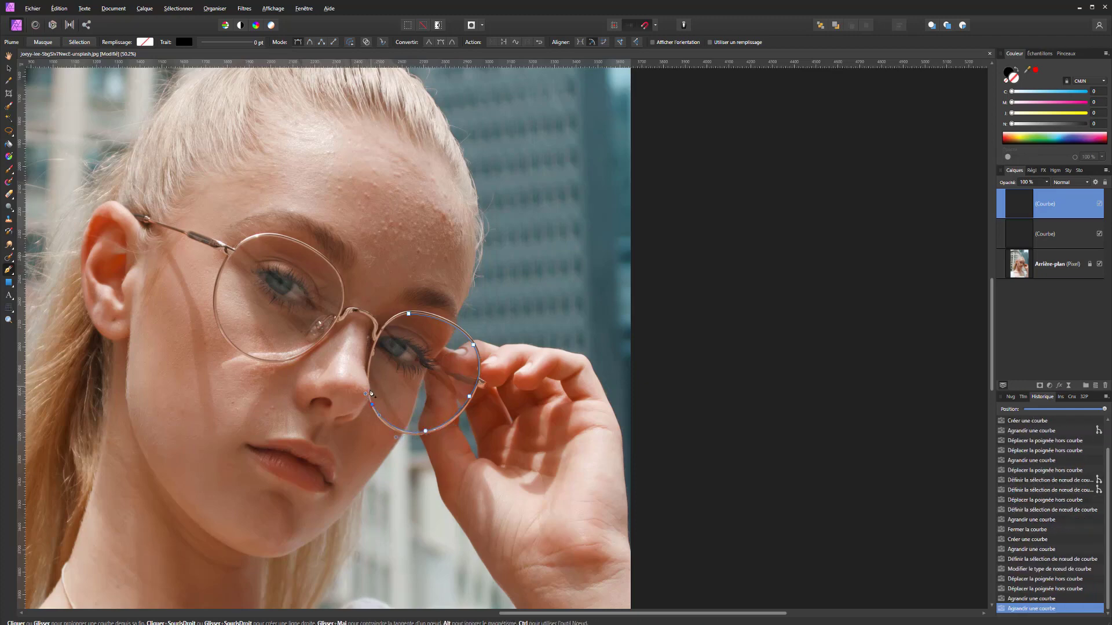
{"action": "left_click", "coordinate": [370, 391]}
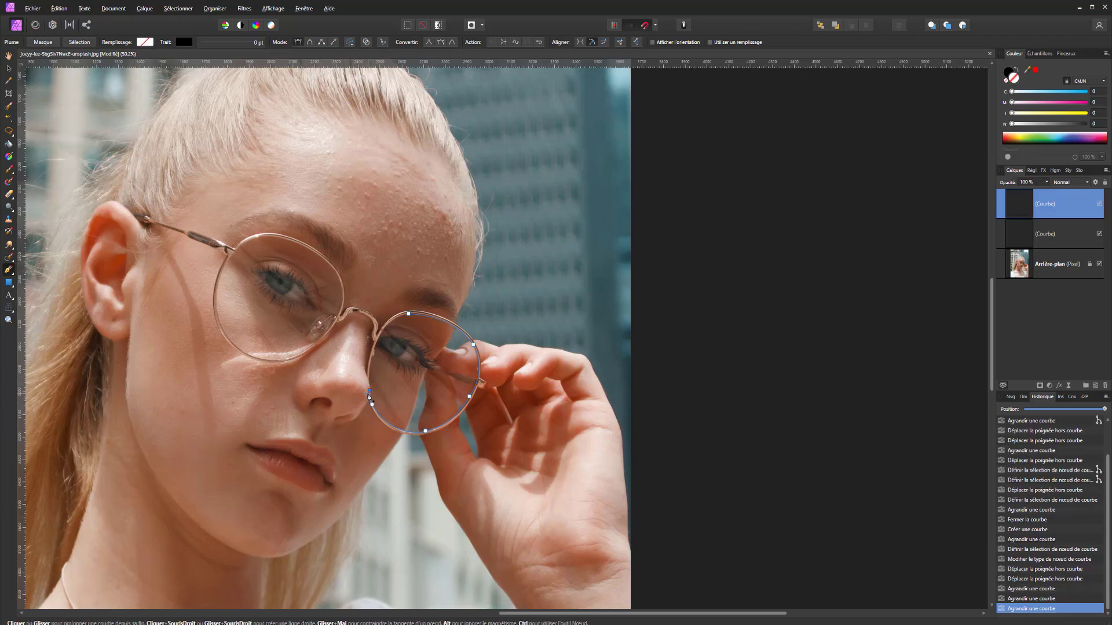
{"action": "left_click_drag", "start_coordinate": [370, 395], "coordinate": [371, 396]}
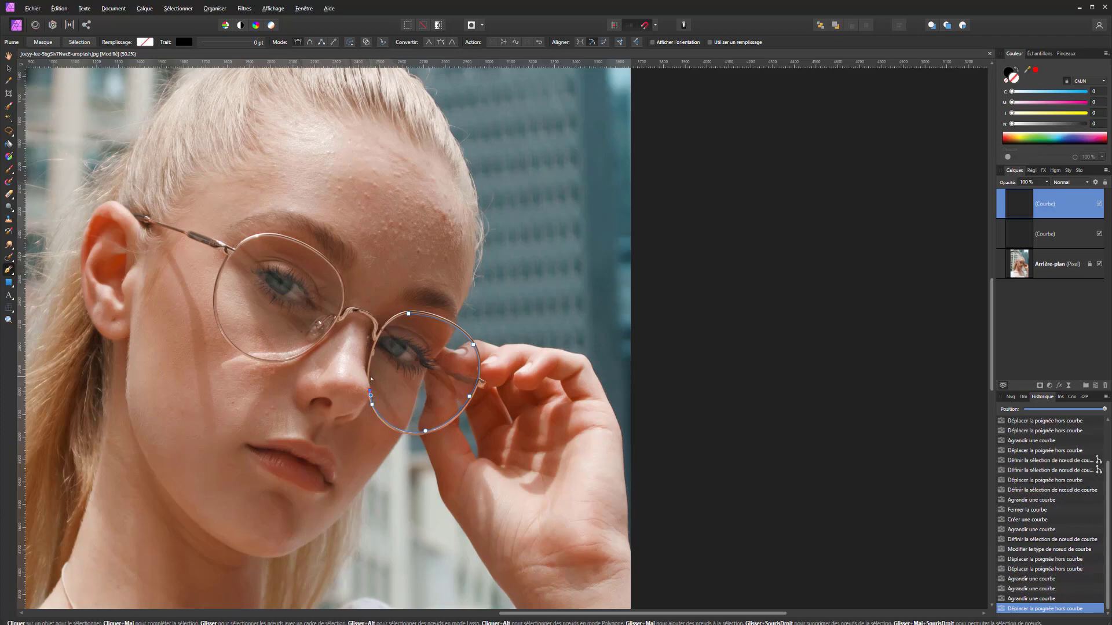
{"action": "left_click", "coordinate": [370, 380]}
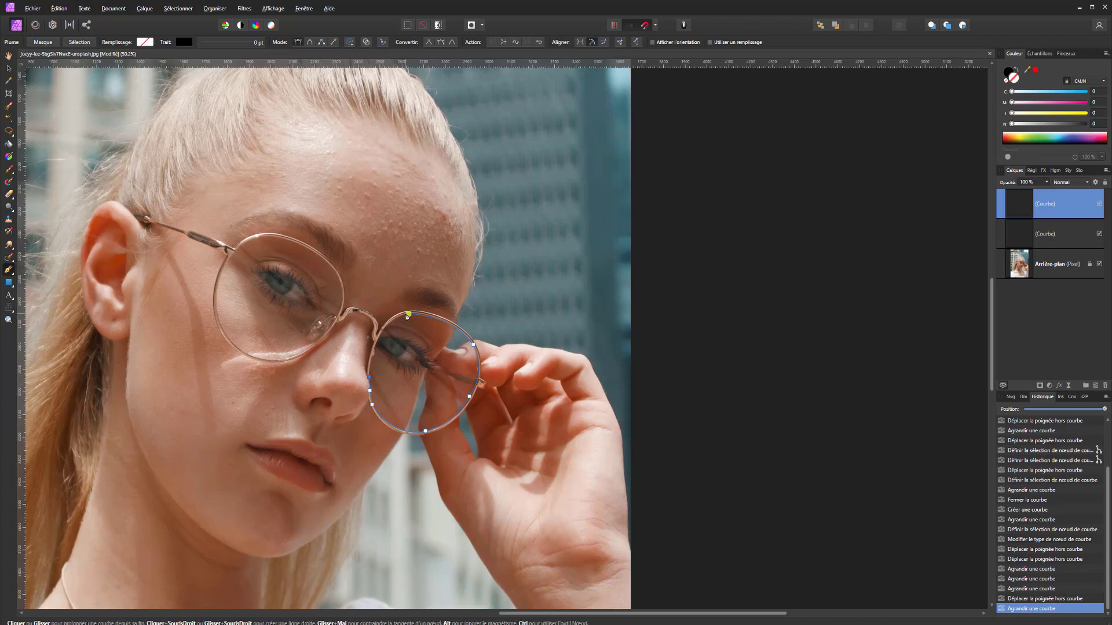
{"action": "left_click_drag", "start_coordinate": [409, 315], "coordinate": [453, 313]}
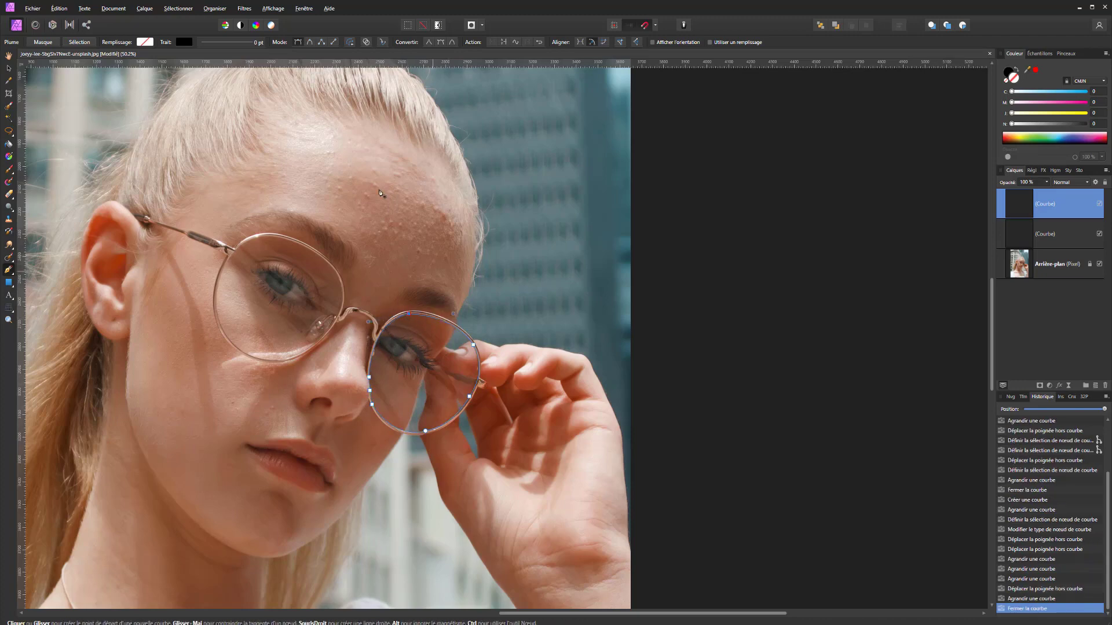
Select both lens curves together and set their stroke colour's black value to 85
{"action": "left_click", "coordinate": [301, 244], "text": "ctrl+shift"}
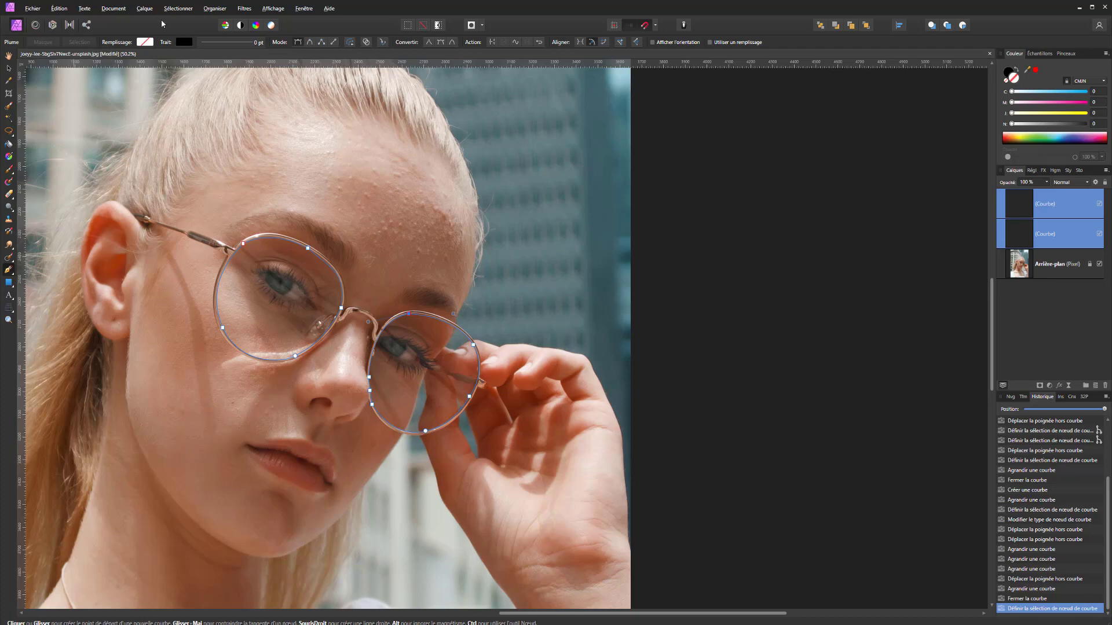
{"action": "left_click", "coordinate": [1008, 74]}
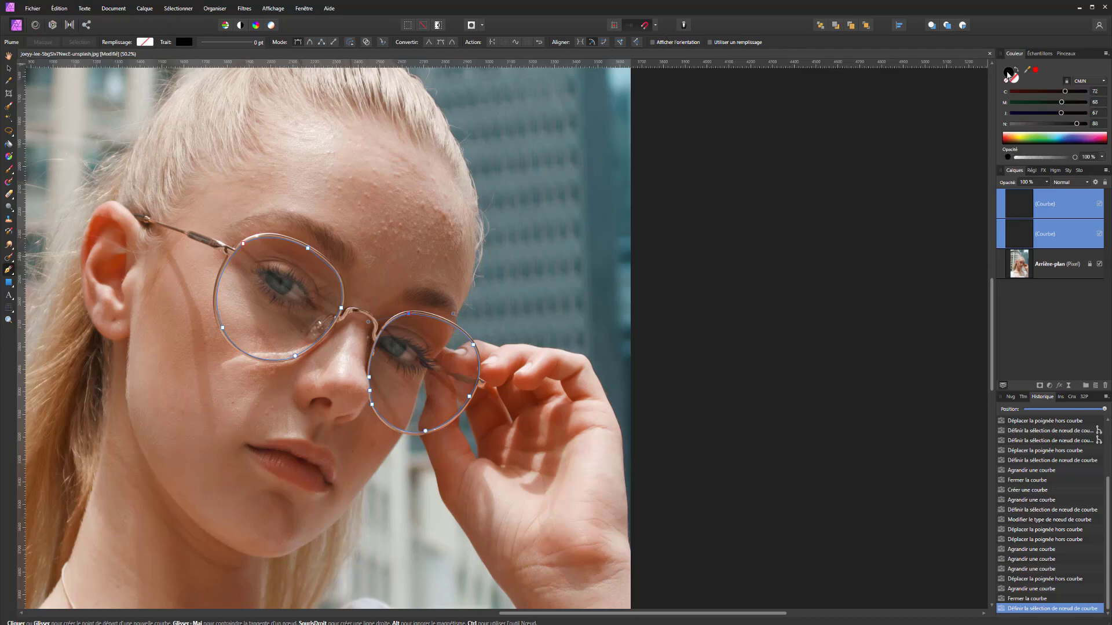
{"action": "left_click", "coordinate": [1051, 124]}
{"action": "left_click", "coordinate": [1073, 124]}
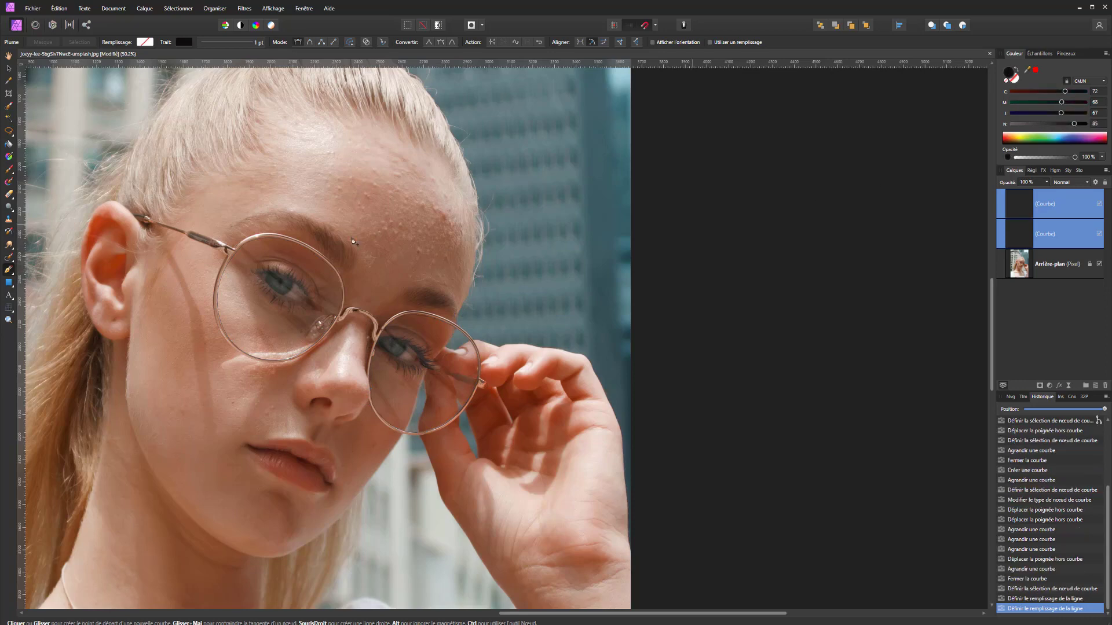
{"action": "left_click", "coordinate": [9, 68]}
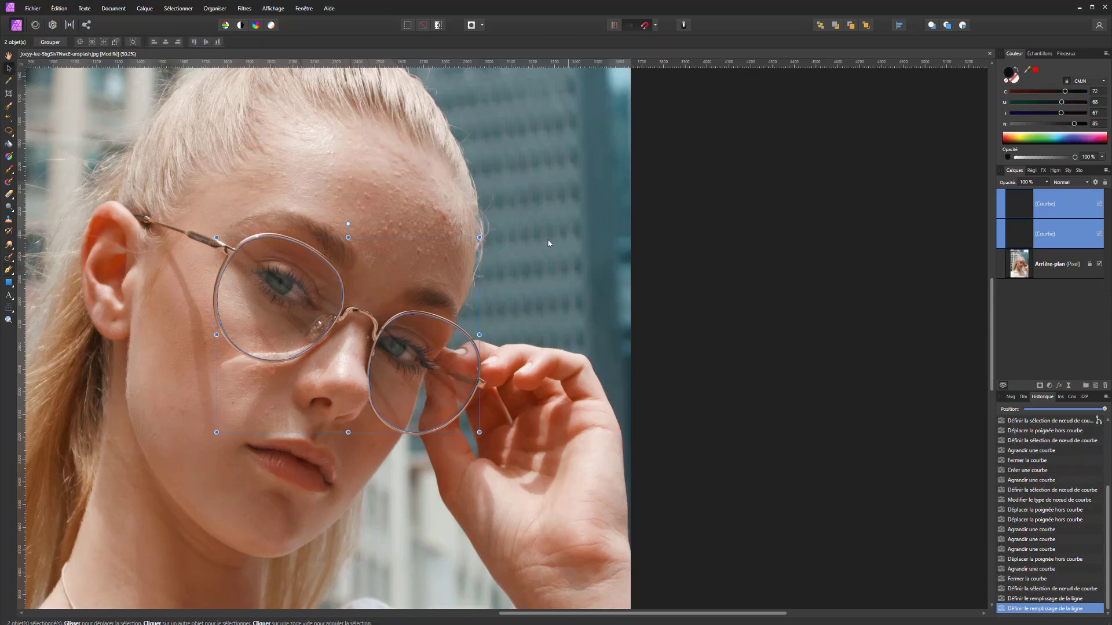
{"action": "left_click", "coordinate": [8, 269]}
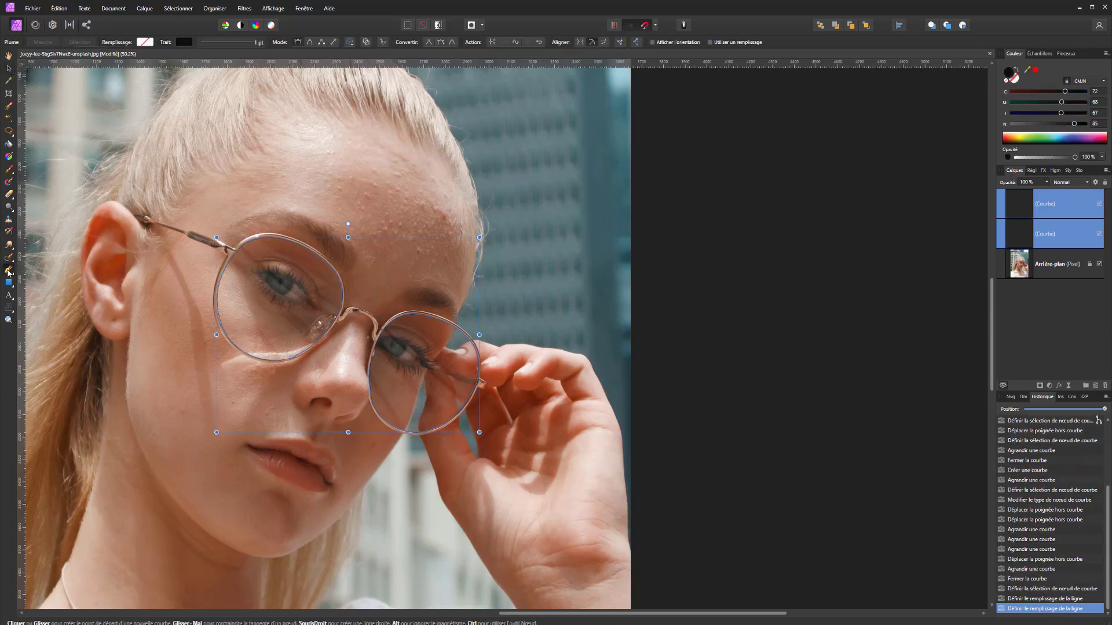
Fill both lens curves with the recent near-black colour and convert the curve of the lens nearer the ear into a selection
{"action": "left_click", "coordinate": [145, 43]}
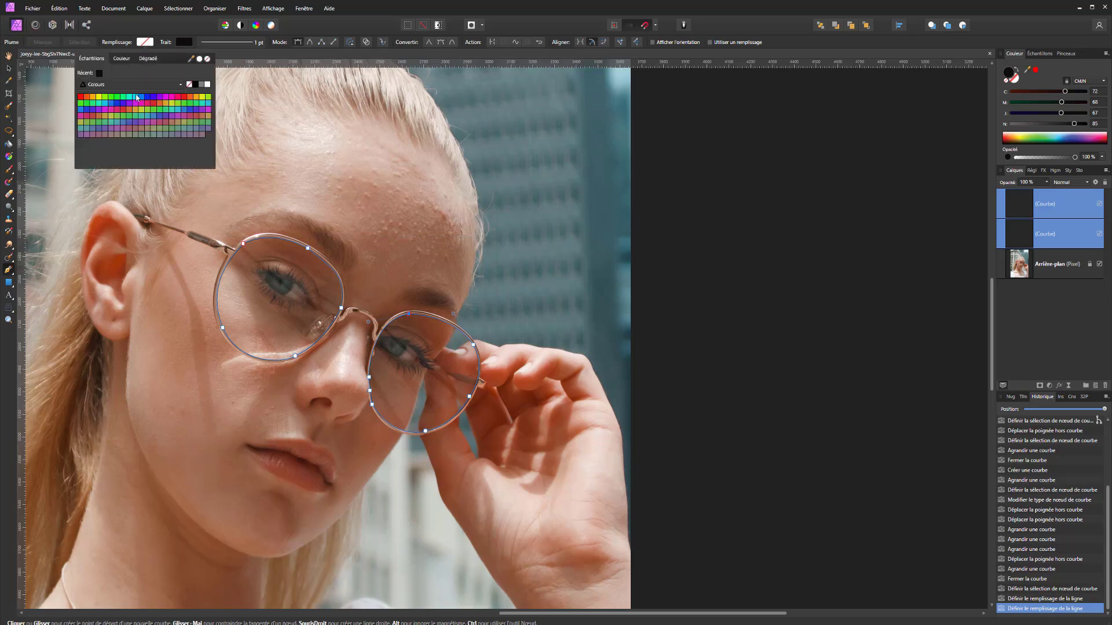
{"action": "left_click", "coordinate": [100, 72]}
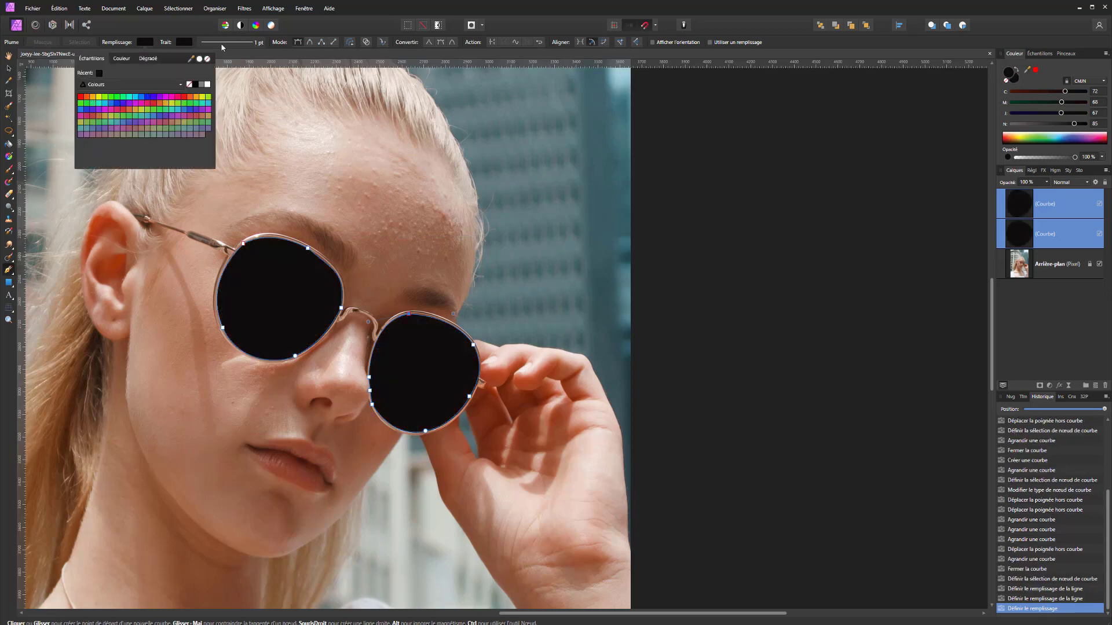
{"action": "left_click", "coordinate": [1051, 211]}
{"action": "left_click", "coordinate": [1021, 234]}
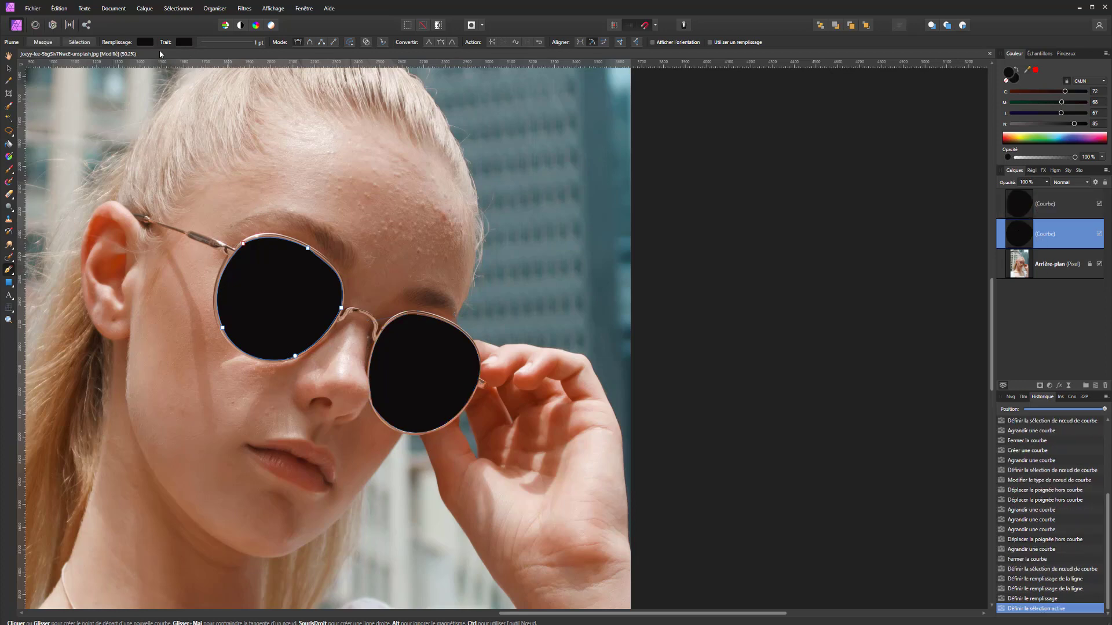
{"action": "left_click", "coordinate": [79, 41]}
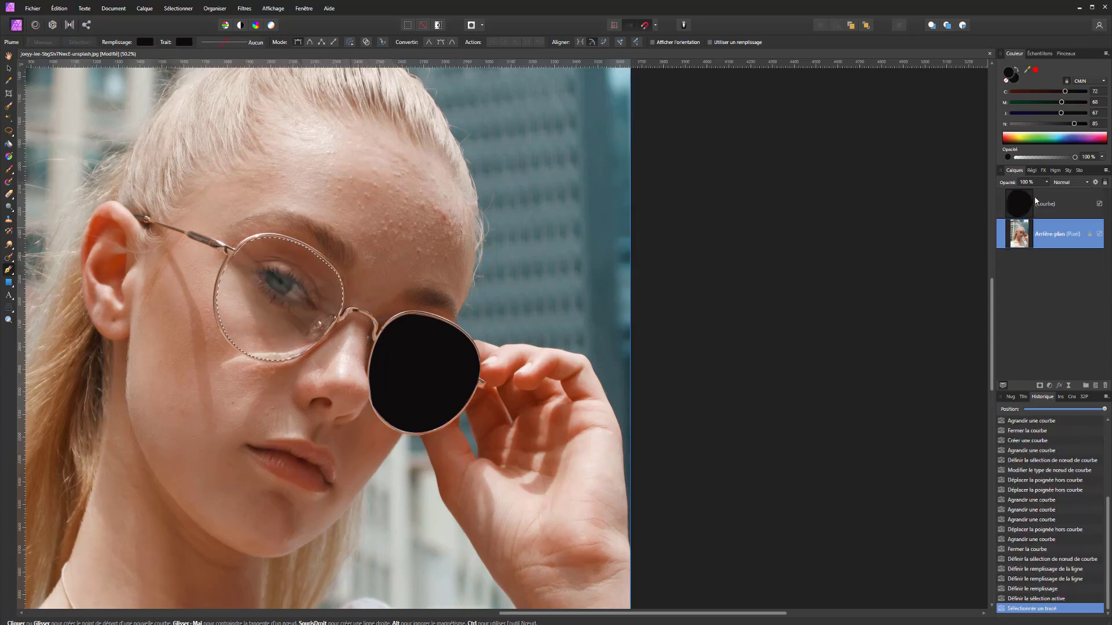
Add a new pixel layer and paint the selected lens solid black with the Paint Brush
{"action": "left_click", "coordinate": [1035, 203]}
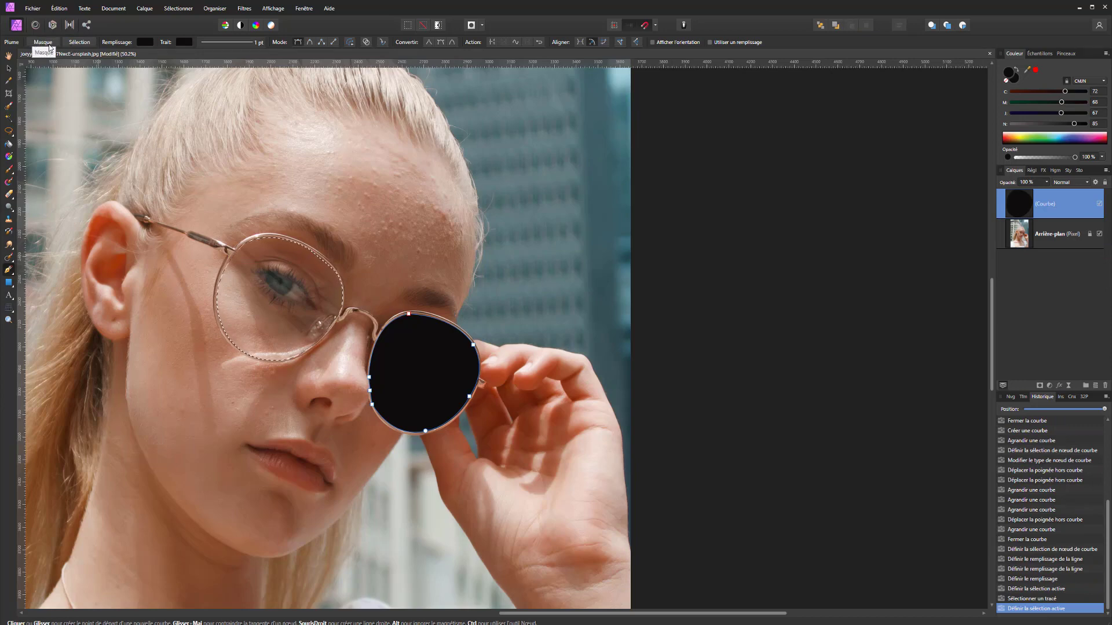
{"action": "left_click", "coordinate": [1096, 386]}
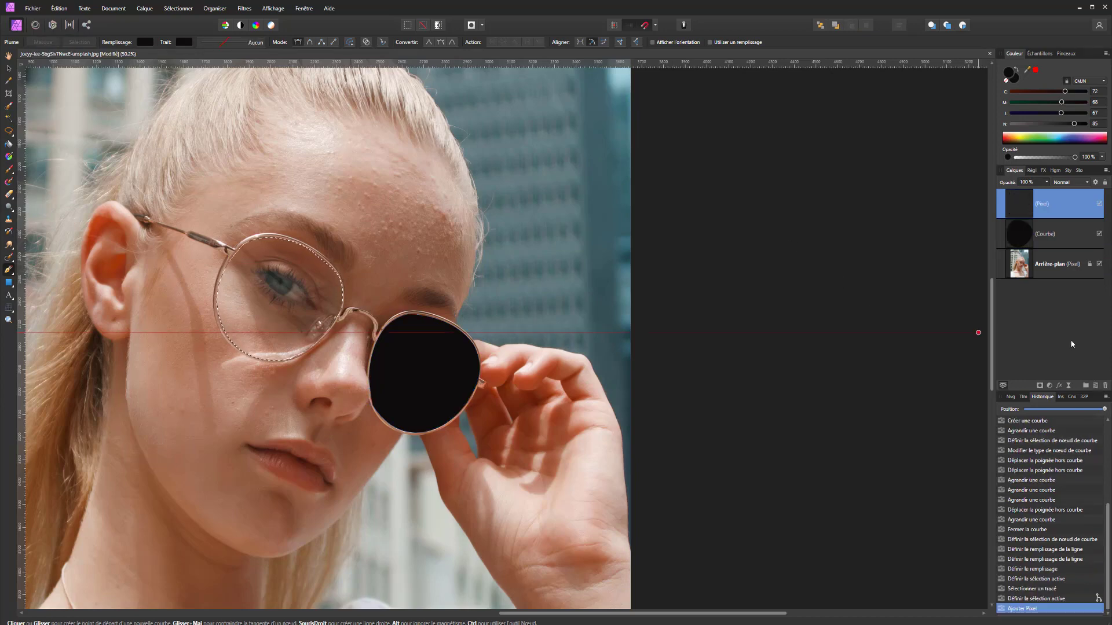
{"action": "left_click", "coordinate": [12, 172]}
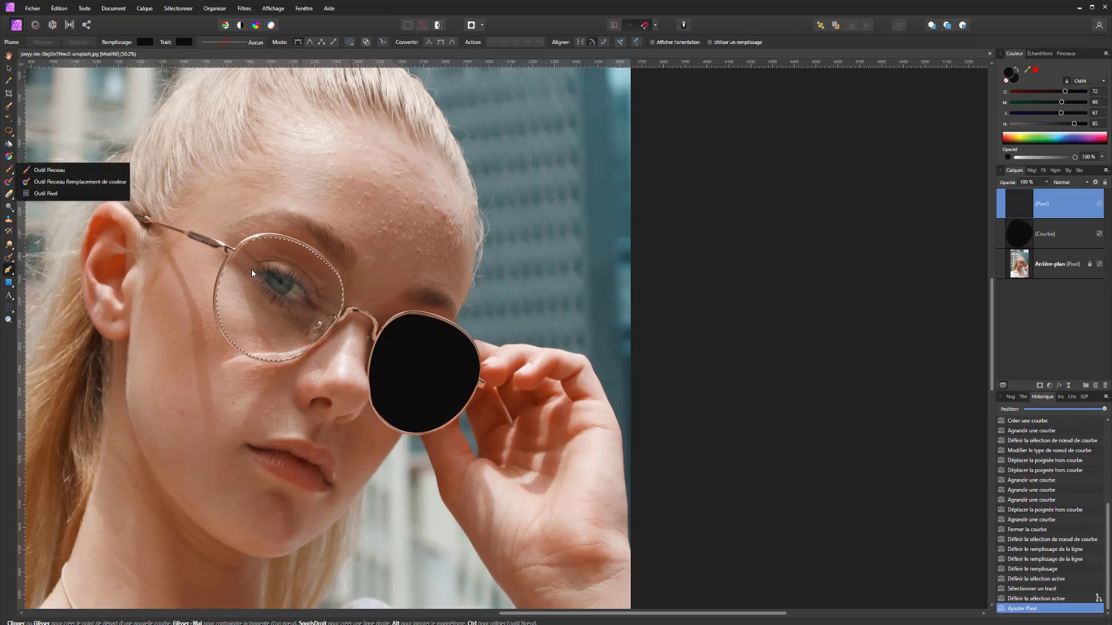
{"action": "left_click", "coordinate": [46, 170]}
{"action": "mouse_move", "coordinate": [238, 235]}
{"action": "left_mouse_down"}
{"action": "mouse_move", "coordinate": [218, 260]}
{"action": "mouse_move", "coordinate": [291, 267]}
{"action": "left_mouse_up"}
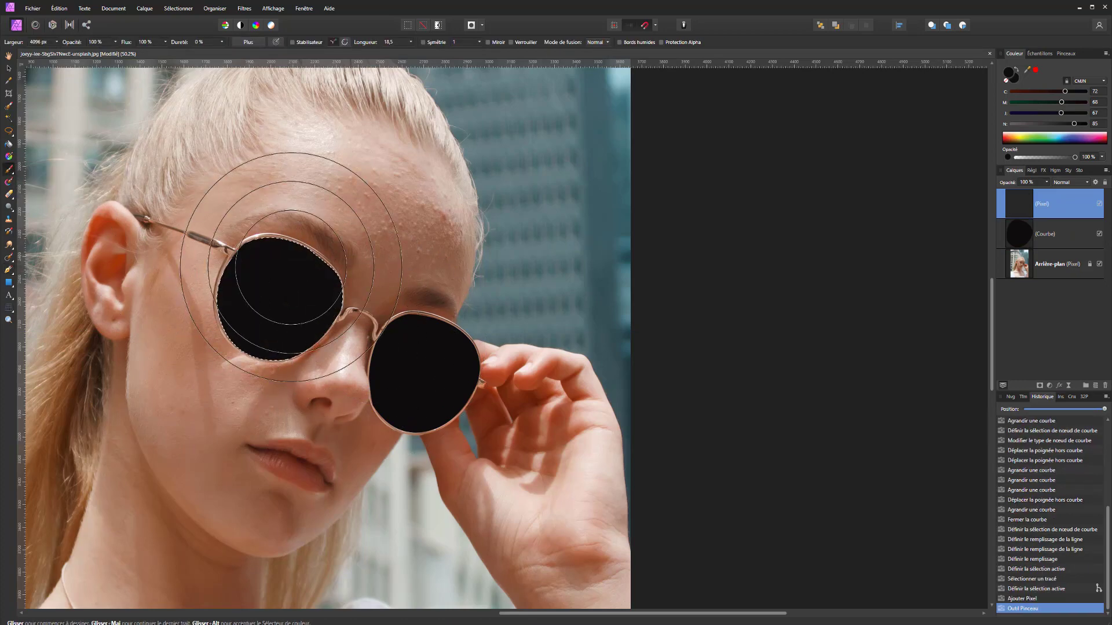
Convert the remaining lens curve into a selection and paint that lens black on the same pixel layer
{"action": "left_click", "coordinate": [1050, 230]}
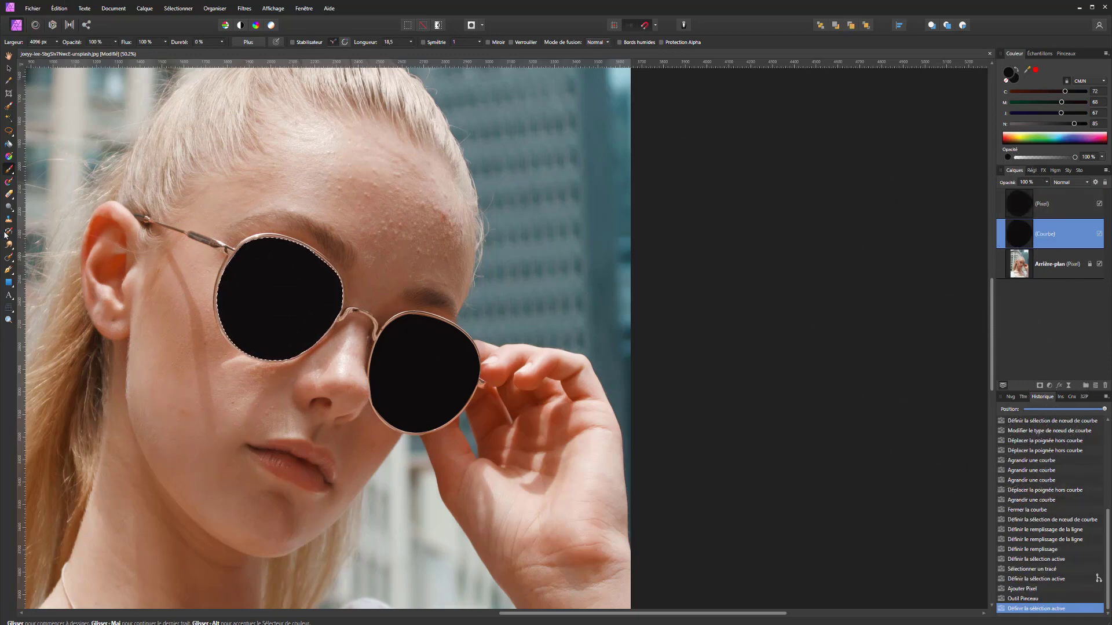
{"action": "left_click", "coordinate": [9, 270]}
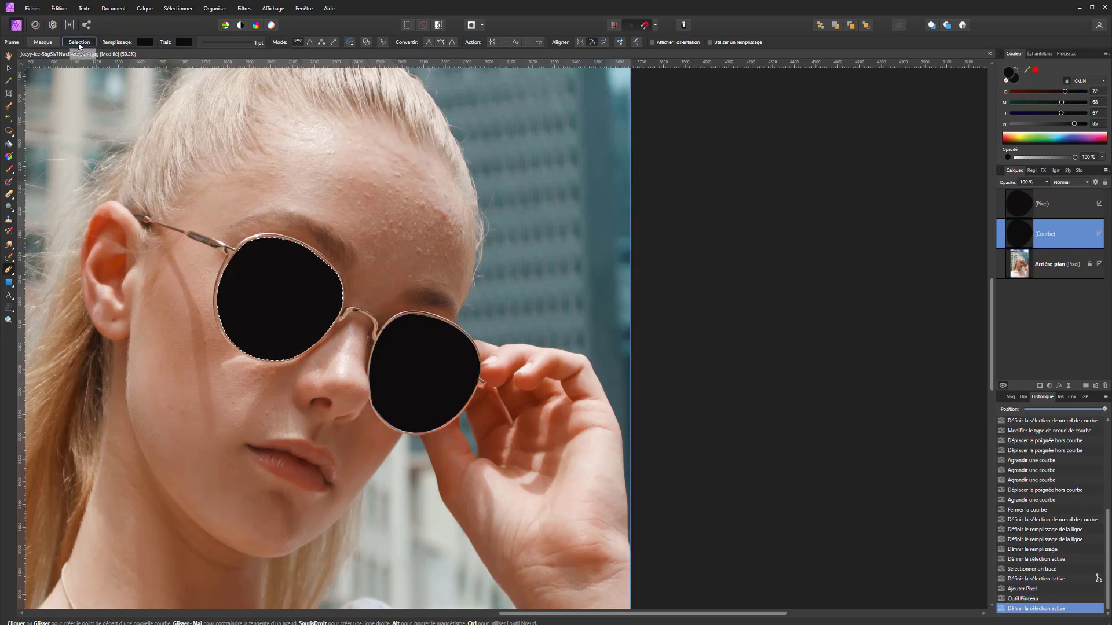
{"action": "left_click", "coordinate": [79, 43]}
{"action": "left_click", "coordinate": [1025, 210]}
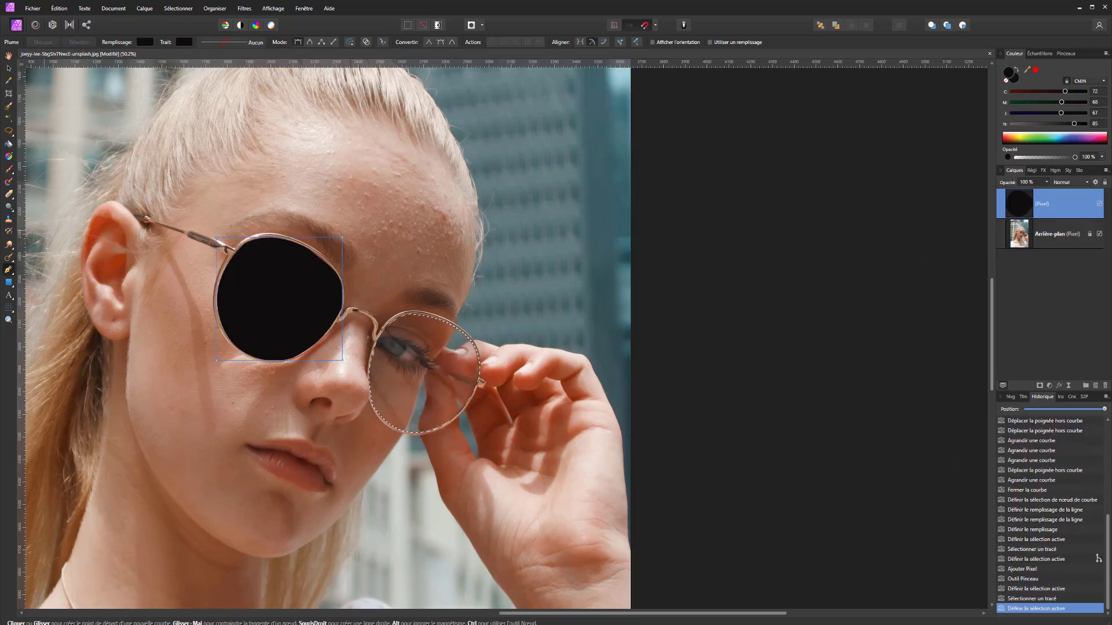
{"action": "left_click", "coordinate": [8, 169]}
{"action": "left_click_drag", "start_coordinate": [394, 287], "coordinate": [510, 417]}
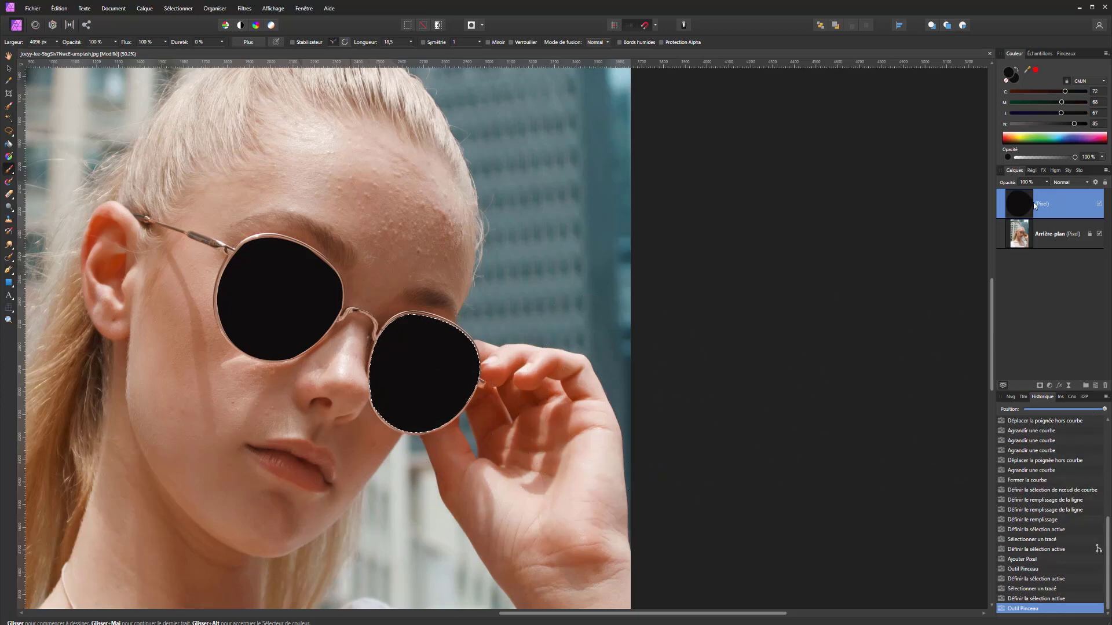
Clear the single-lens selection and load a selection of both lenses from the painted pixel layer
{"action": "left_click", "coordinate": [1021, 206], "text": "ctrl"}
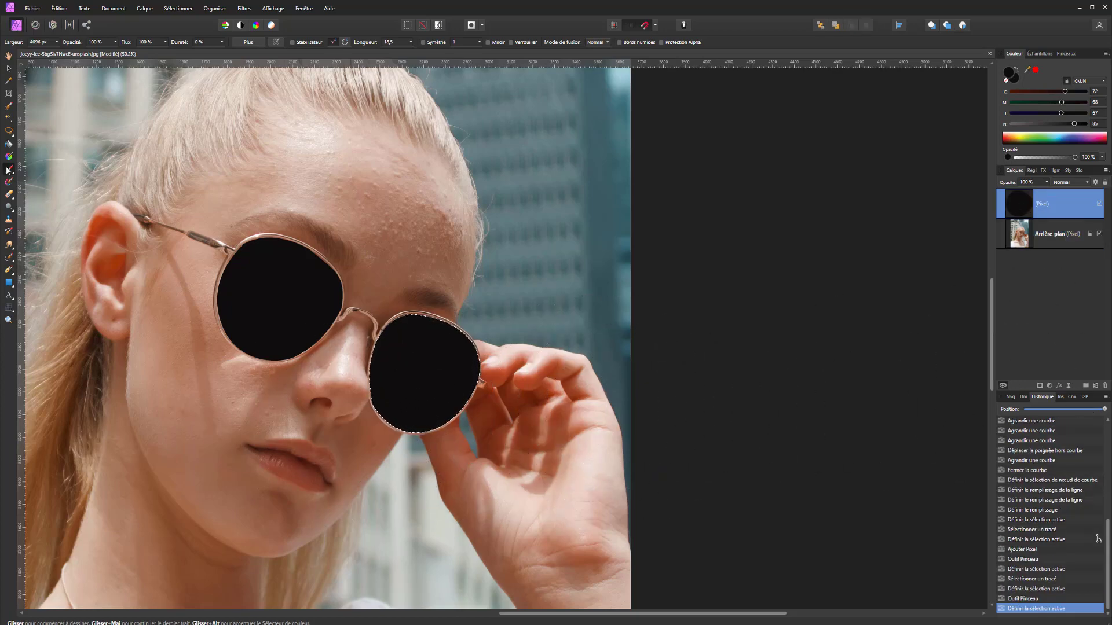
{"action": "left_click", "coordinate": [8, 70]}
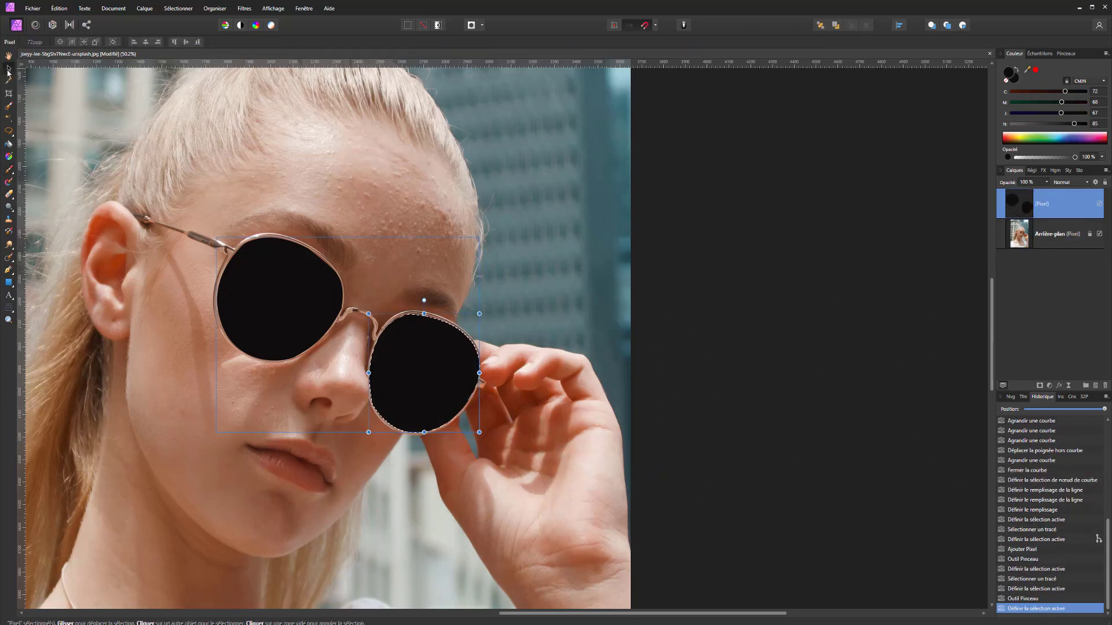
{"action": "key", "text": "ctrl+d"}
{"action": "left_click", "coordinate": [1025, 210], "text": "ctrl"}
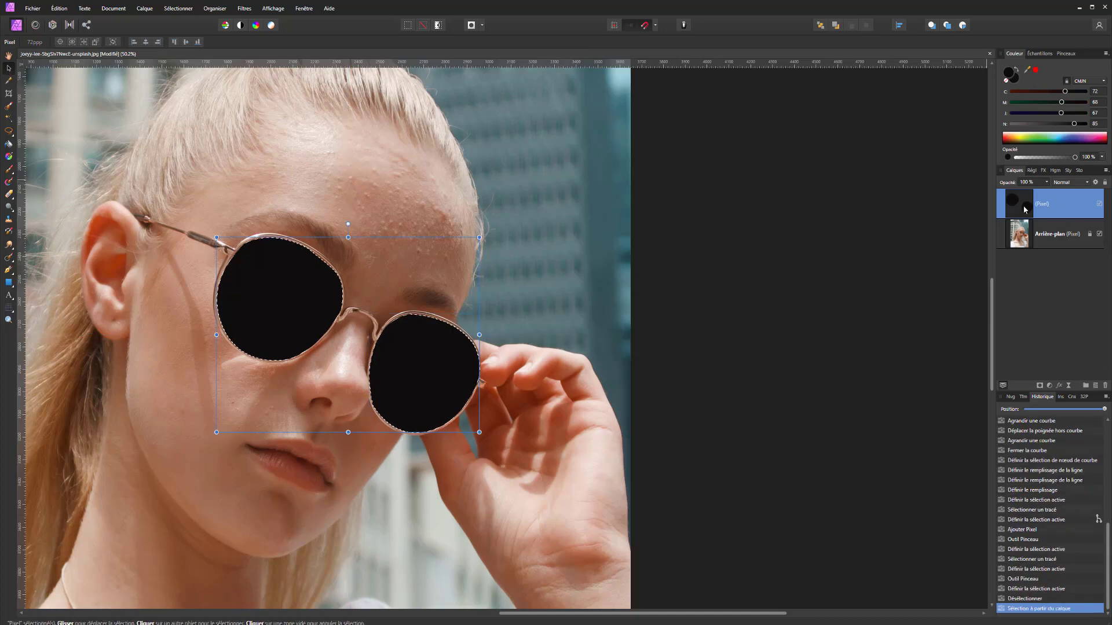
Replace the painted pixel layer with a new fill layer limited to the selection of both lenses
{"action": "left_click", "coordinate": [1099, 204]}
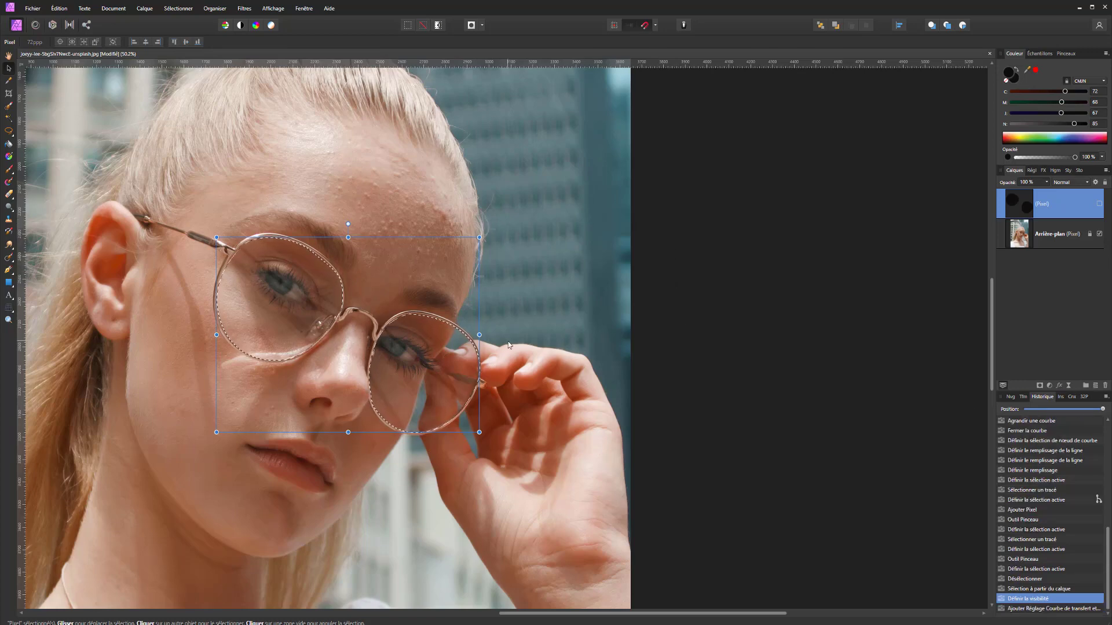
{"action": "left_click", "coordinate": [145, 9]}
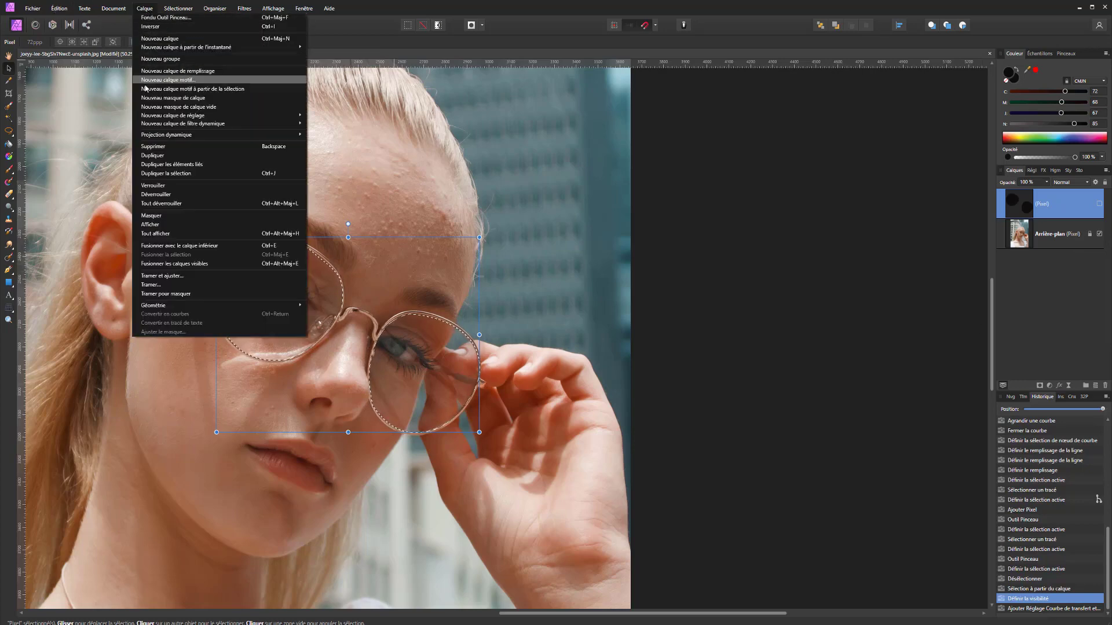
{"action": "left_click", "coordinate": [206, 72]}
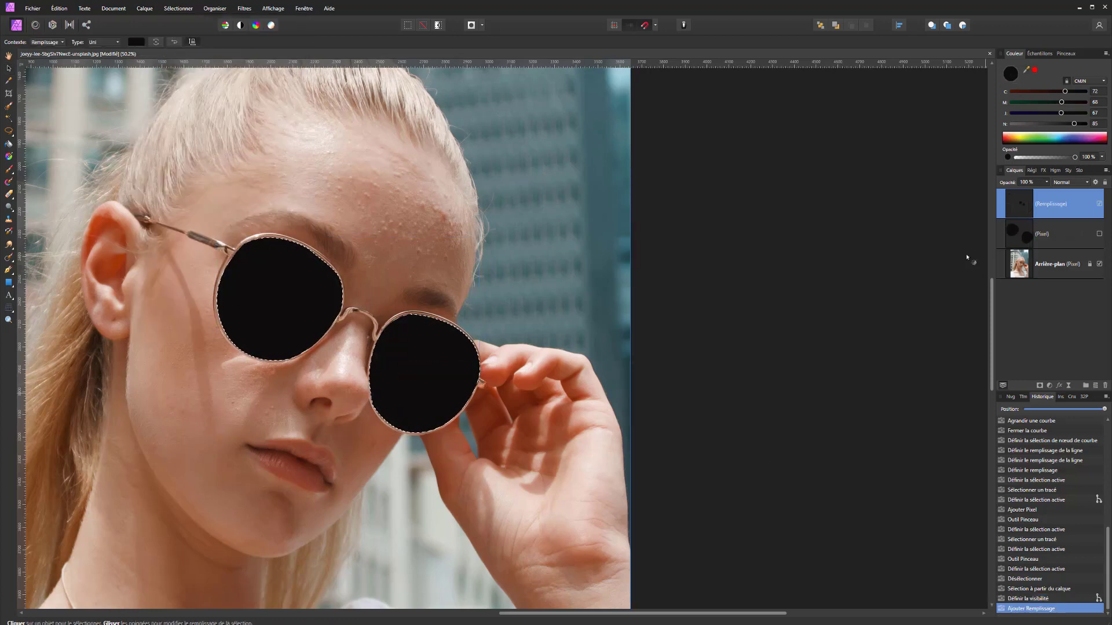
{"action": "left_click", "coordinate": [1062, 239]}
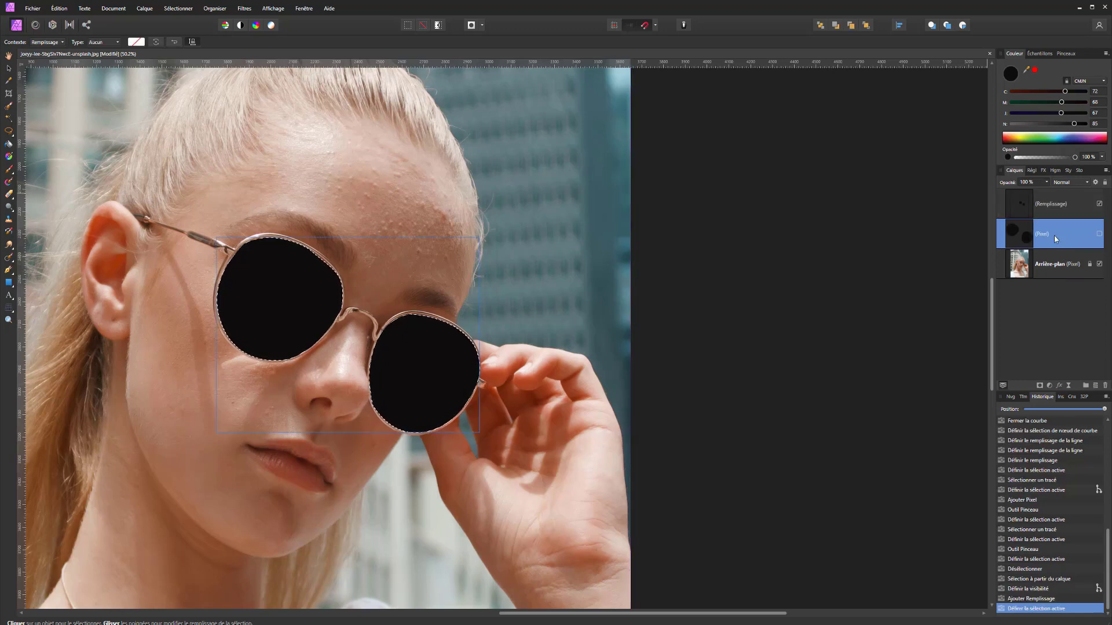
{"action": "left_click", "coordinate": [1105, 385]}
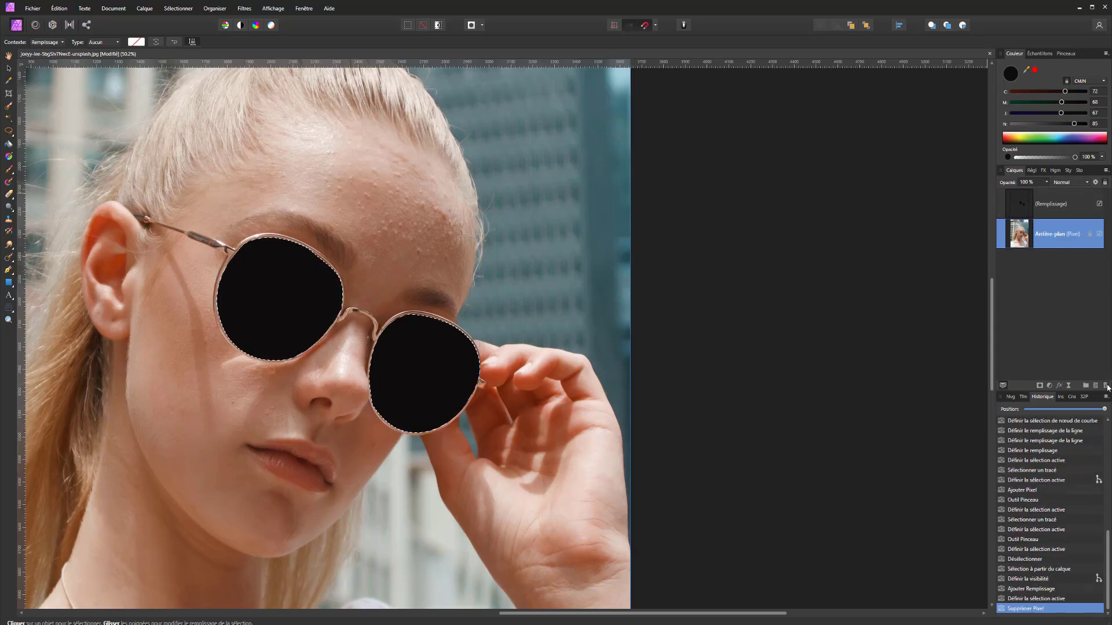
{"action": "left_click", "coordinate": [8, 182]}
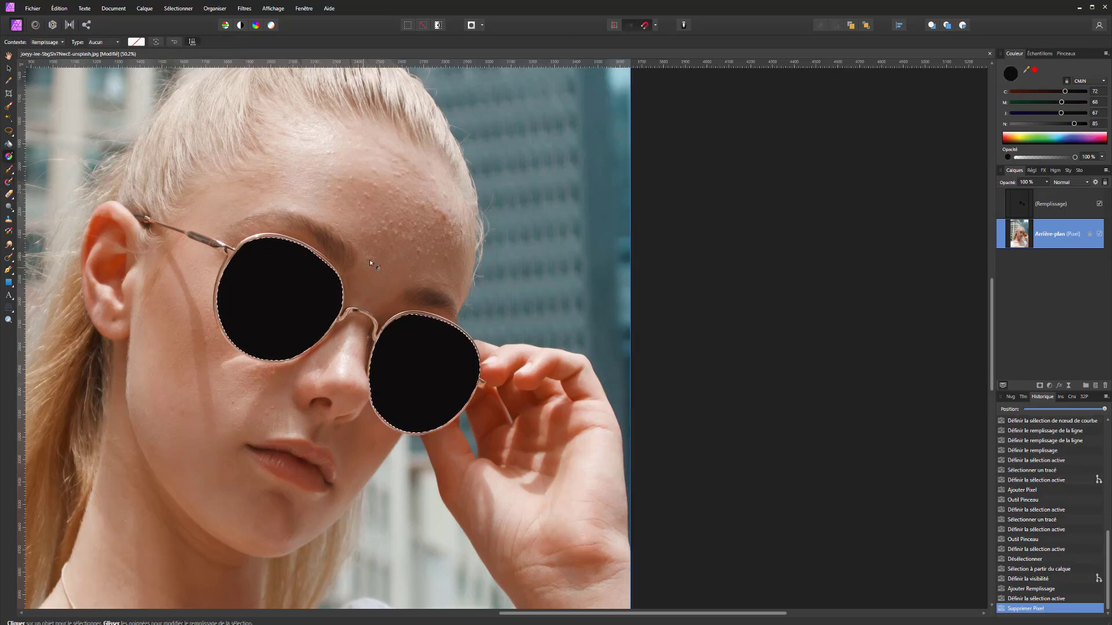
{"action": "left_click_drag", "start_coordinate": [379, 256], "coordinate": [289, 397]}
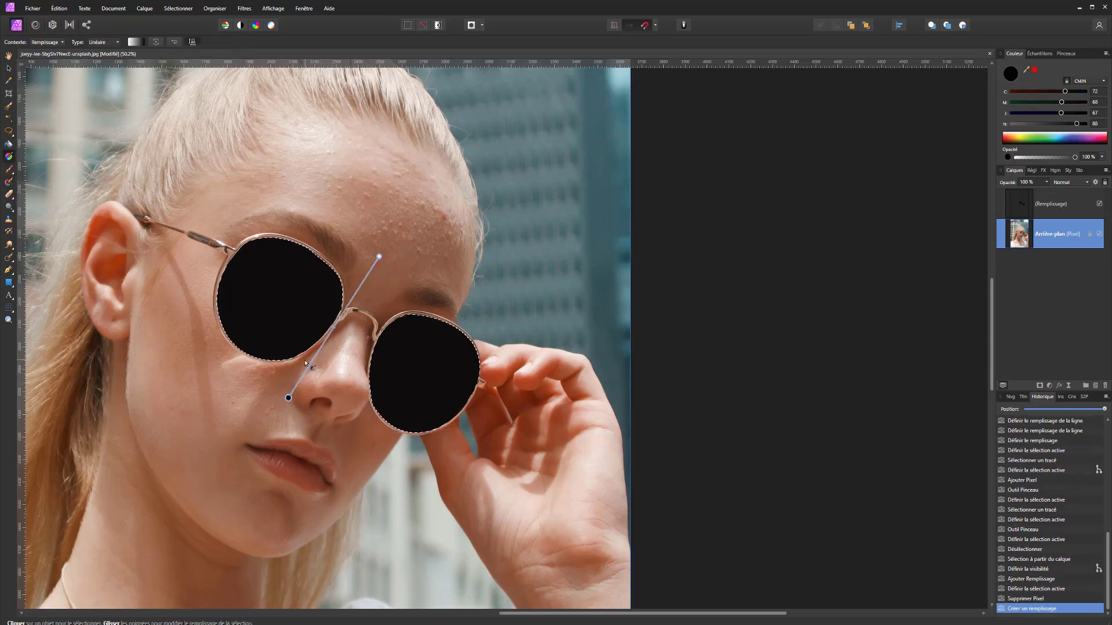
{"action": "left_click", "coordinate": [288, 398]}
{"action": "left_click_drag", "start_coordinate": [1075, 157], "coordinate": [998, 157]}
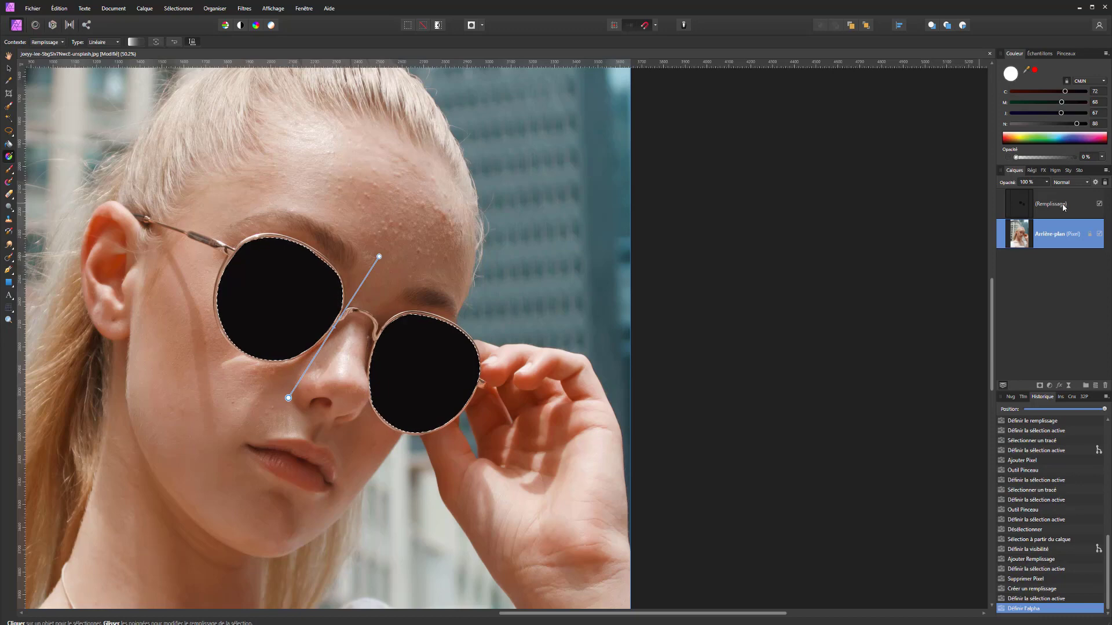
{"action": "left_click", "coordinate": [1022, 202]}
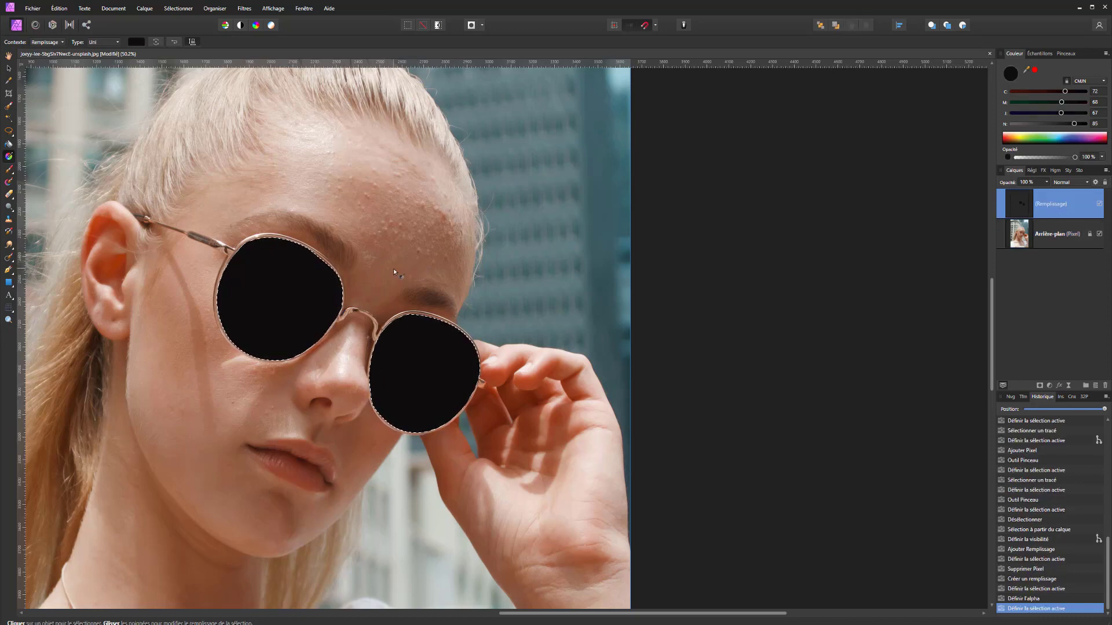
{"action": "left_click_drag", "start_coordinate": [394, 268], "coordinate": [277, 431]}
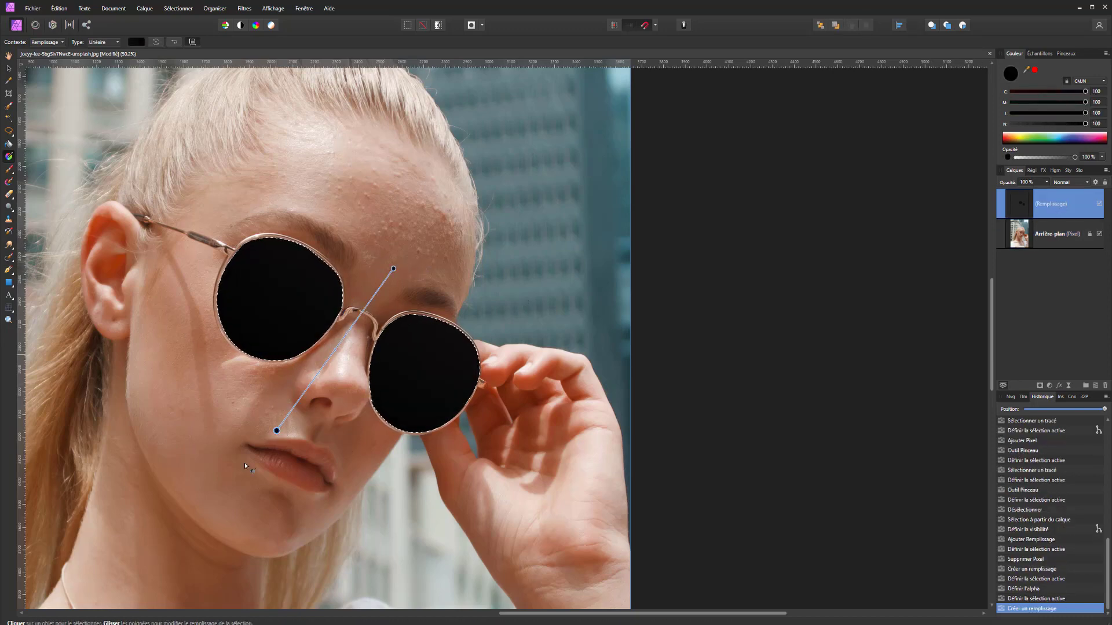
{"action": "key", "text": "ctrl+z"}
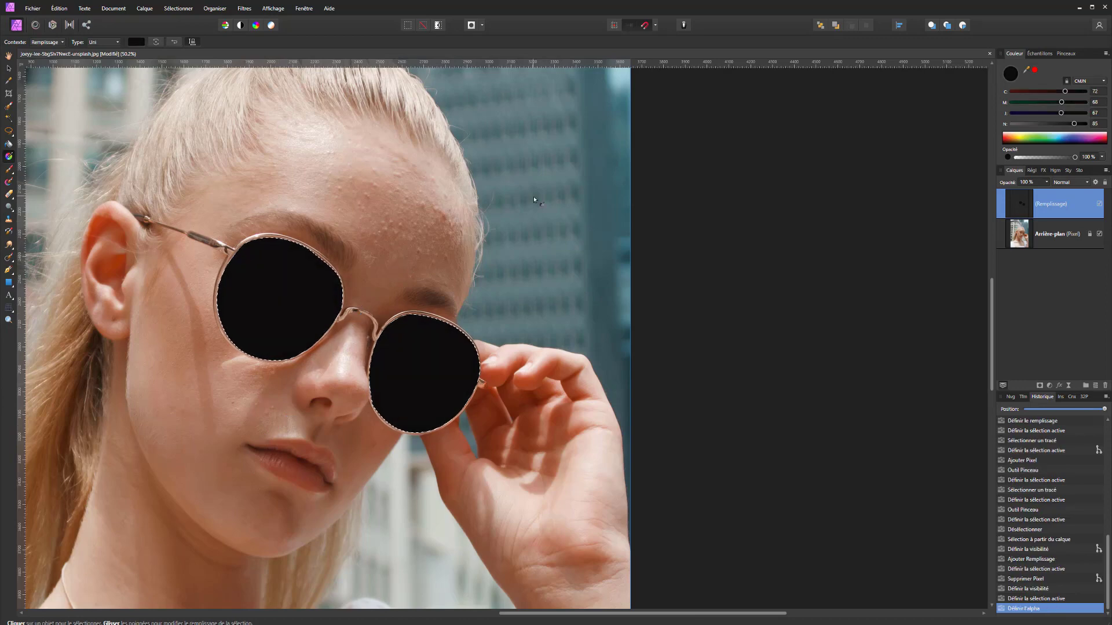
Set the fill layer's colour opacity to 55 % and deselect the lenses
{"action": "mouse_move", "coordinate": [1068, 160]}
{"action": "left_mouse_down"}
{"action": "mouse_move", "coordinate": [1034, 160]}
{"action": "mouse_move", "coordinate": [1069, 158]}
{"action": "mouse_move", "coordinate": [1050, 156]}
{"action": "left_mouse_up"}
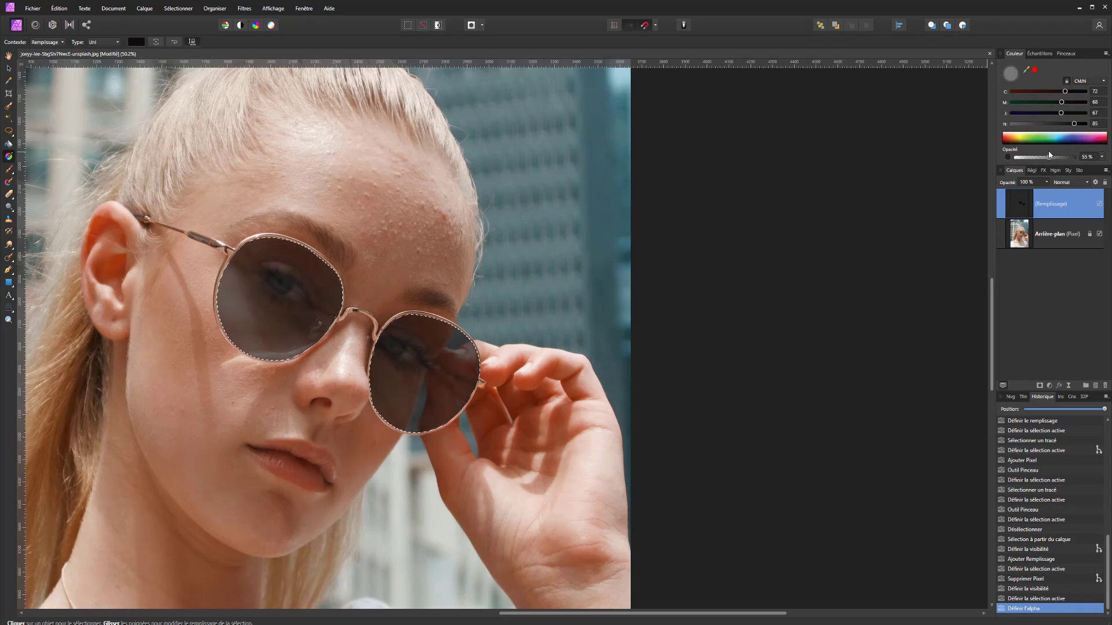
{"action": "key", "text": "ctrl+d"}
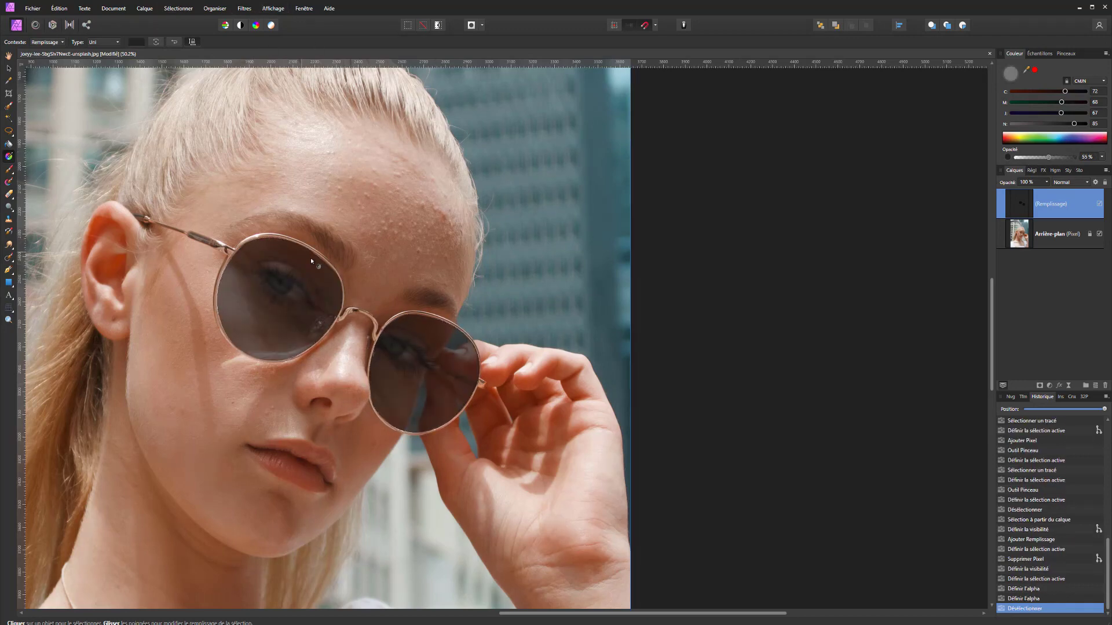
{"action": "scroll", "coordinate": [311, 258], "scroll_direction": "down", "scroll_amount": 3}
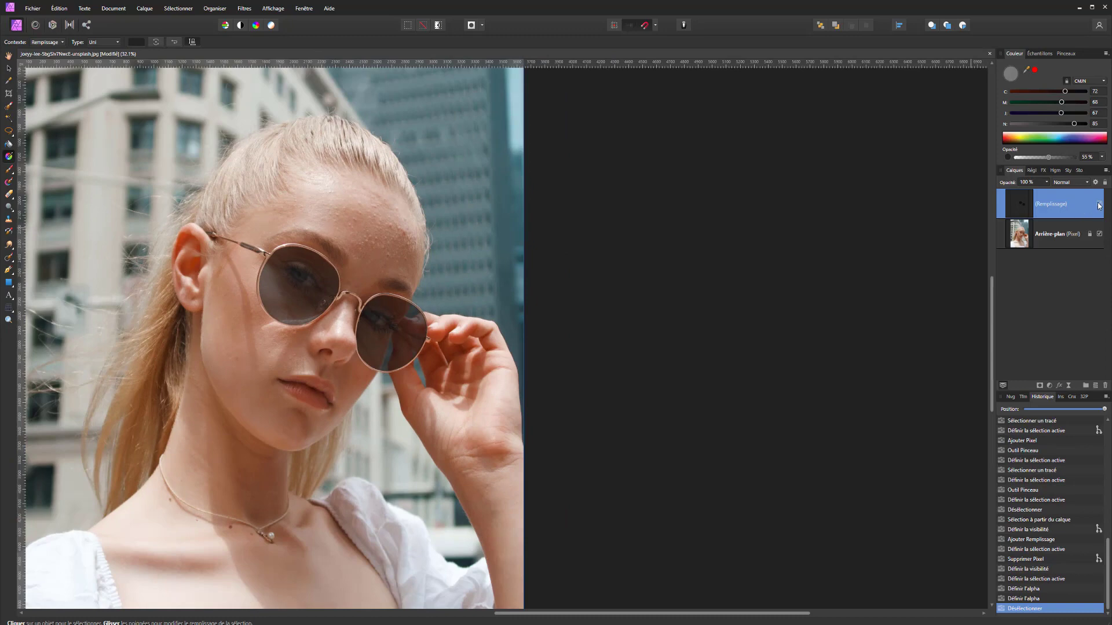
{"action": "left_click", "coordinate": [1099, 204]}
{"action": "left_click", "coordinate": [1099, 204]}
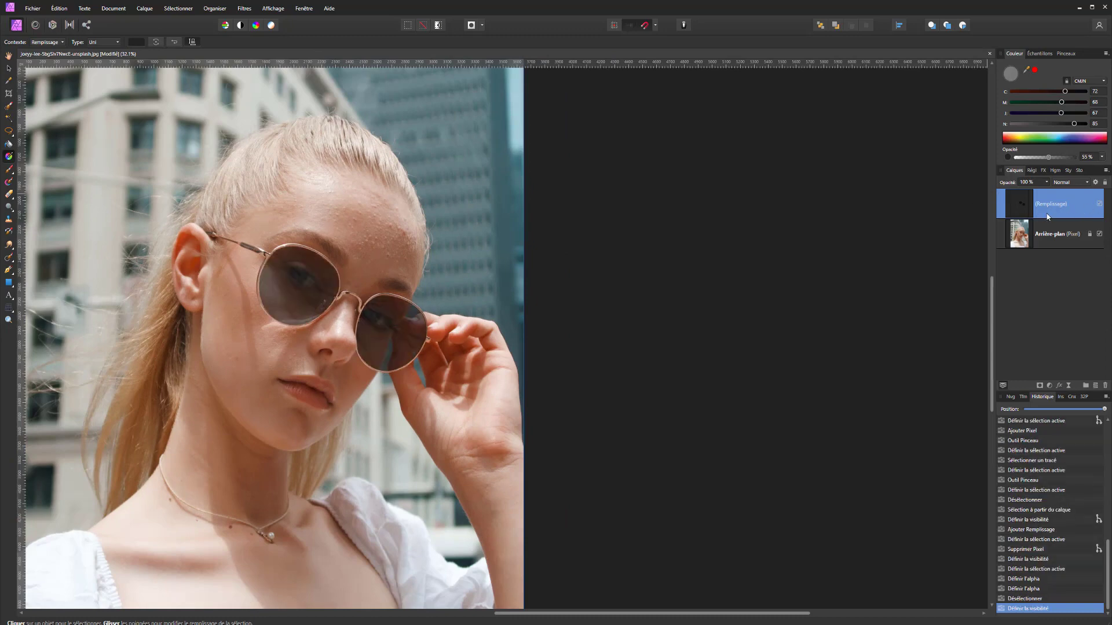
Apply a linear gradient to the lens fill from between the eyebrows to below the nose, with 25 % opacity at its upper stop
{"action": "left_click_drag", "start_coordinate": [348, 259], "coordinate": [322, 366]}
{"action": "left_click", "coordinate": [347, 258]}
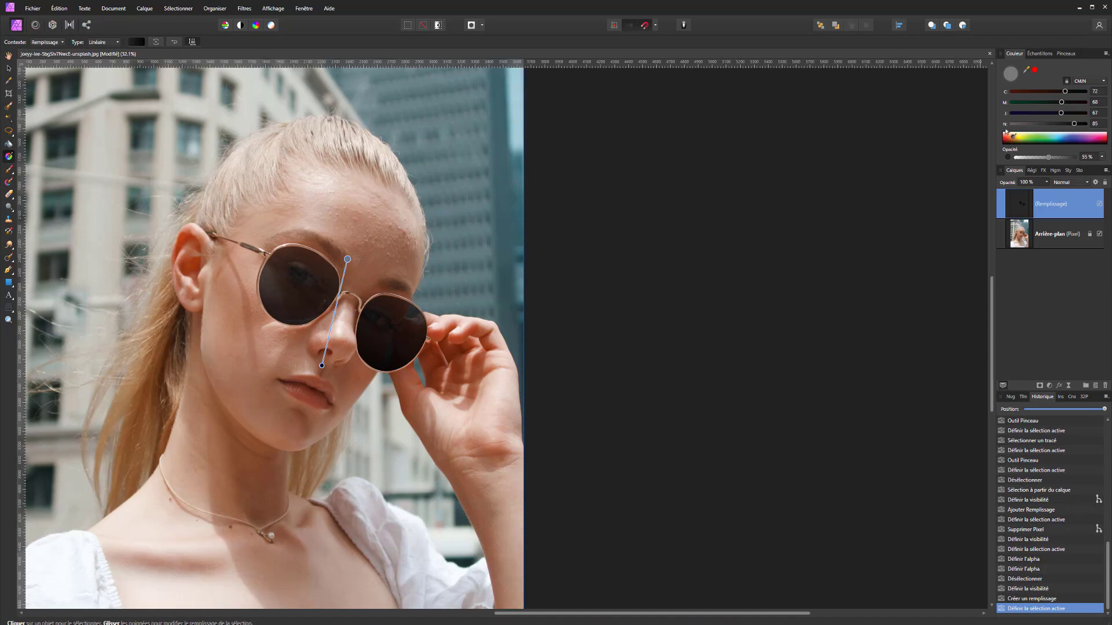
{"action": "mouse_move", "coordinate": [1048, 158]}
{"action": "left_mouse_down"}
{"action": "mouse_move", "coordinate": [1034, 160]}
{"action": "mouse_move", "coordinate": [1059, 160]}
{"action": "mouse_move", "coordinate": [1031, 160]}
{"action": "left_mouse_up"}
Set the gradient's upper stop to cyan 100, magenta 65 and black 10, and adjust the gradient's midpoint
{"action": "left_click_drag", "start_coordinate": [1038, 90], "coordinate": [984, 104]}
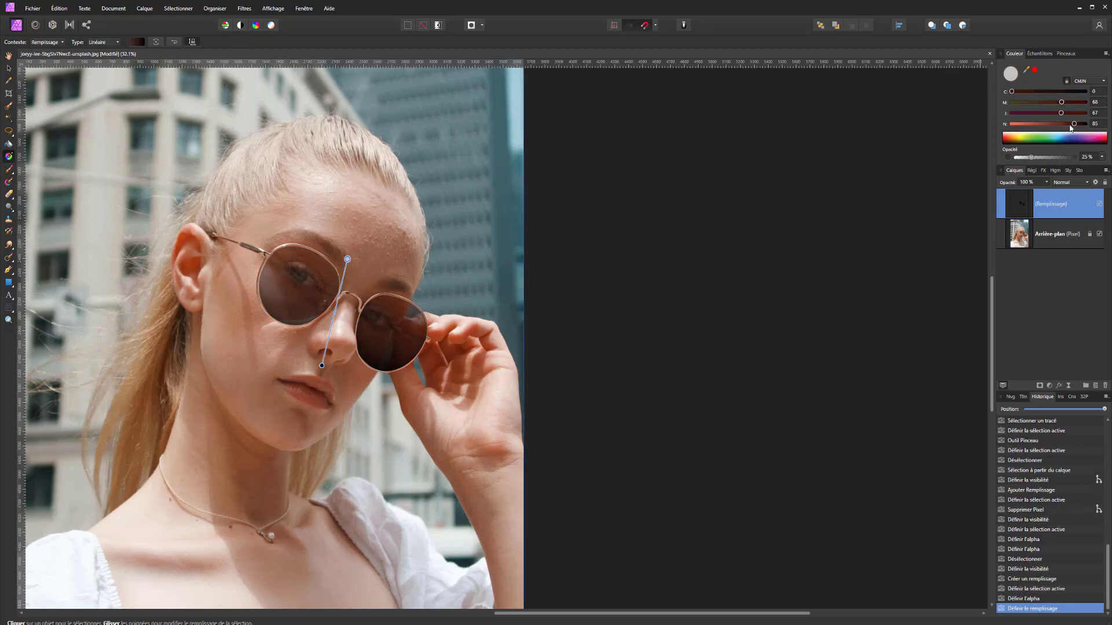
{"action": "left_click_drag", "start_coordinate": [1071, 129], "coordinate": [1027, 127]}
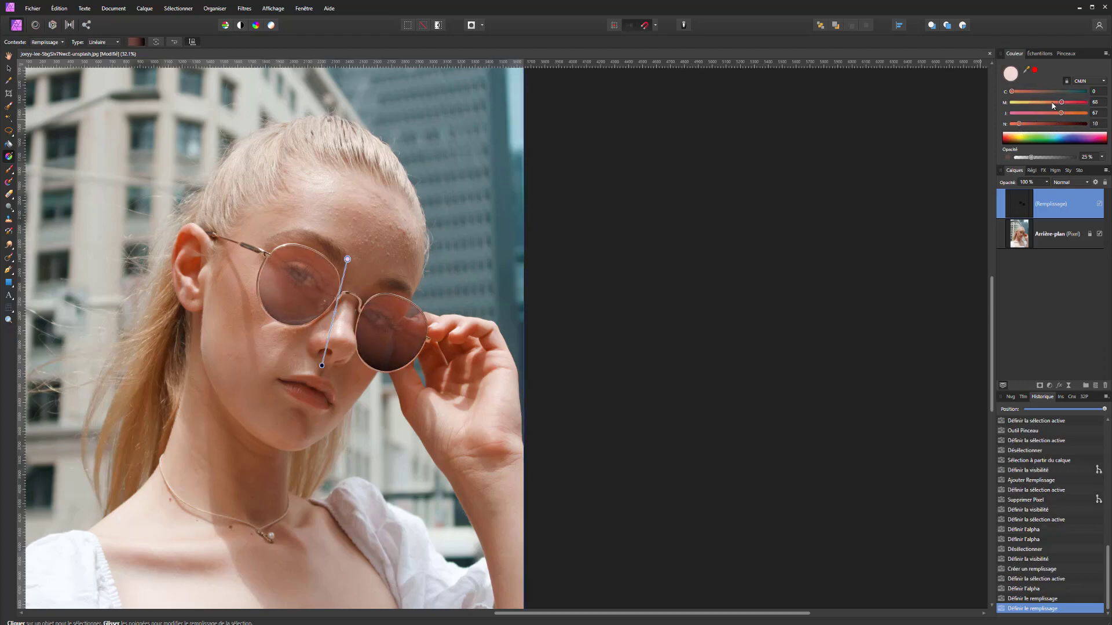
{"action": "mouse_move", "coordinate": [1076, 90]}
{"action": "left_mouse_down"}
{"action": "mouse_move", "coordinate": [1061, 99]}
{"action": "mouse_move", "coordinate": [1083, 103]}
{"action": "mouse_move", "coordinate": [1040, 102]}
{"action": "mouse_move", "coordinate": [1060, 102]}
{"action": "left_mouse_up"}
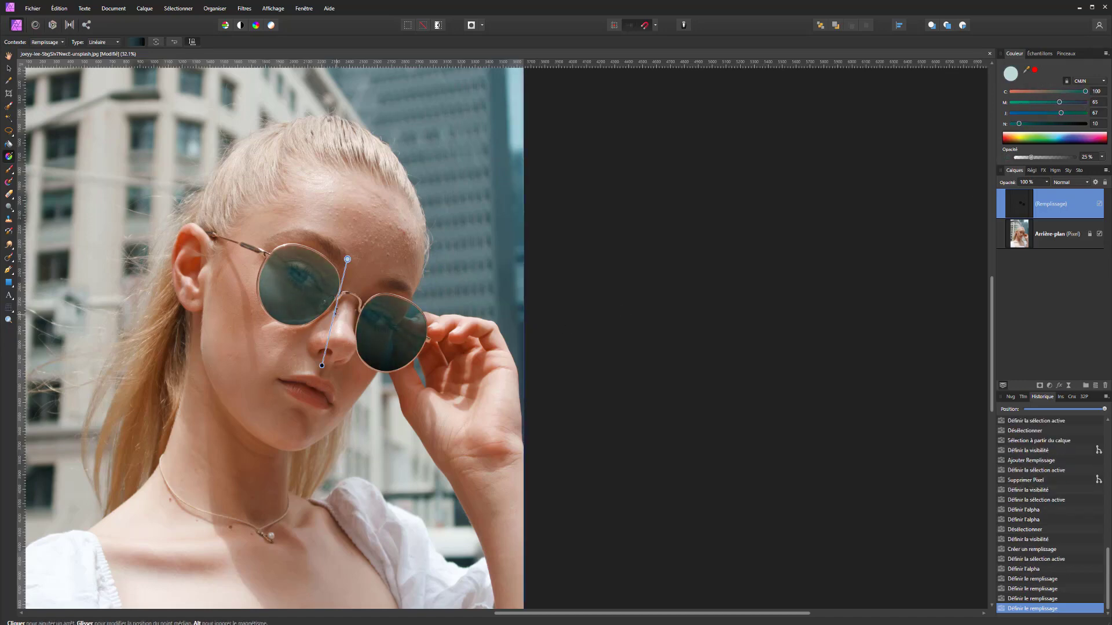
{"action": "mouse_move", "coordinate": [333, 319]}
{"action": "left_mouse_down"}
{"action": "mouse_move", "coordinate": [333, 328]}
{"action": "mouse_move", "coordinate": [348, 300]}
{"action": "mouse_move", "coordinate": [341, 314]}
{"action": "left_mouse_up"}
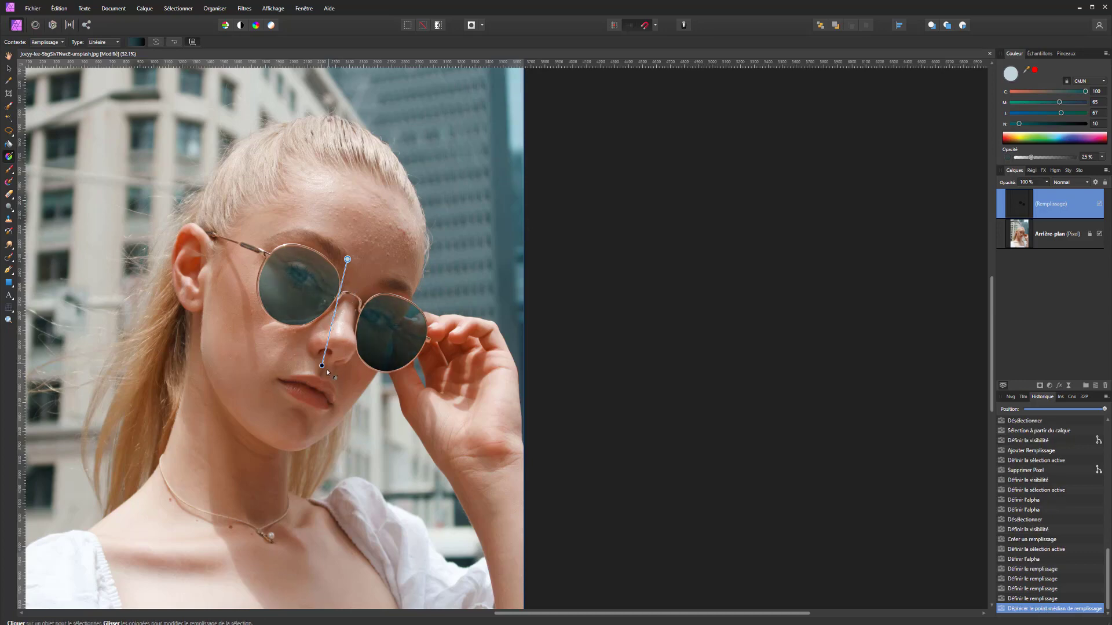
Shorten the lens gradient so it ends beside the nostril, and set its lower stop to 92 % opacity
{"action": "left_click_drag", "start_coordinate": [323, 366], "coordinate": [321, 336]}
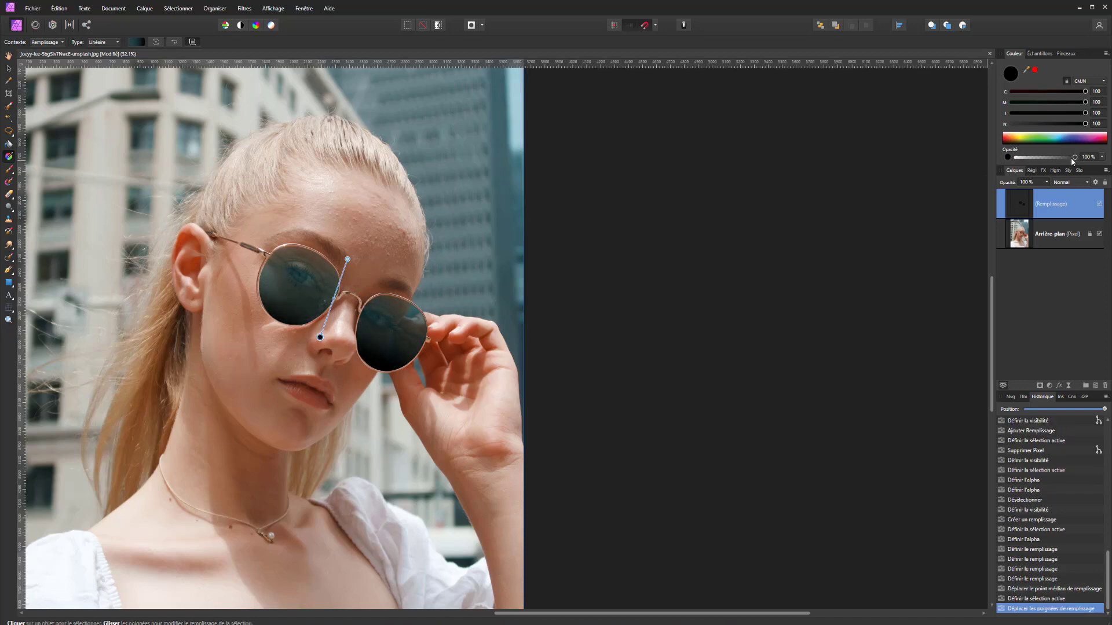
{"action": "left_click_drag", "start_coordinate": [1072, 158], "coordinate": [1071, 164]}
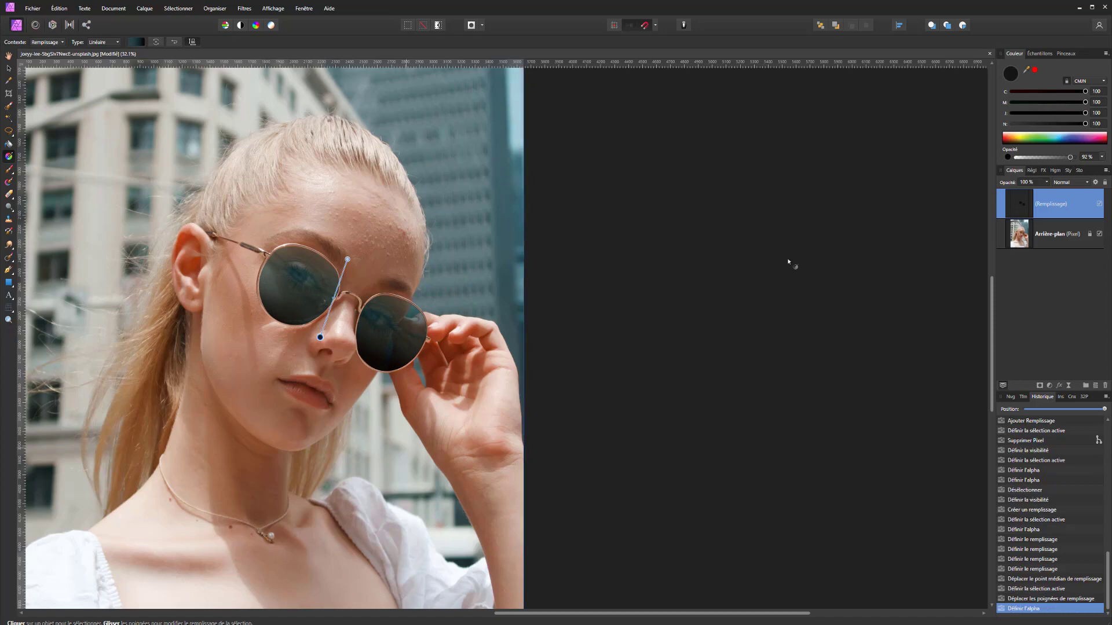
{"action": "left_click", "coordinate": [1038, 229]}
{"action": "left_click", "coordinate": [1029, 208]}
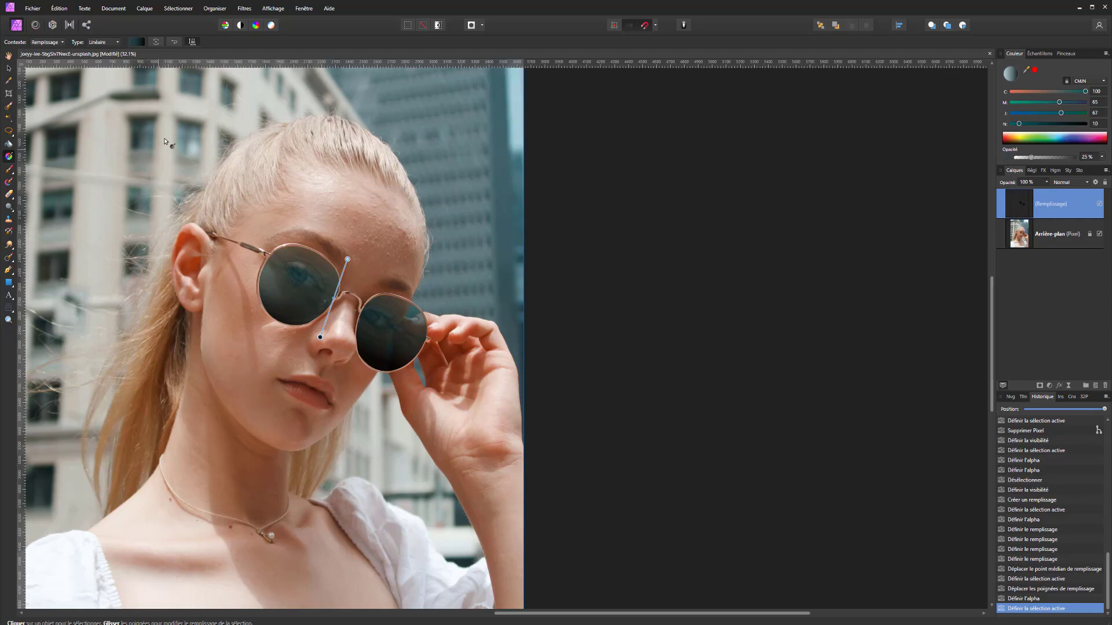
Try a cyan value of 0 on the entire lens fill without choosing a gradient stop, and undo the colour change
{"action": "left_click", "coordinate": [9, 80]}
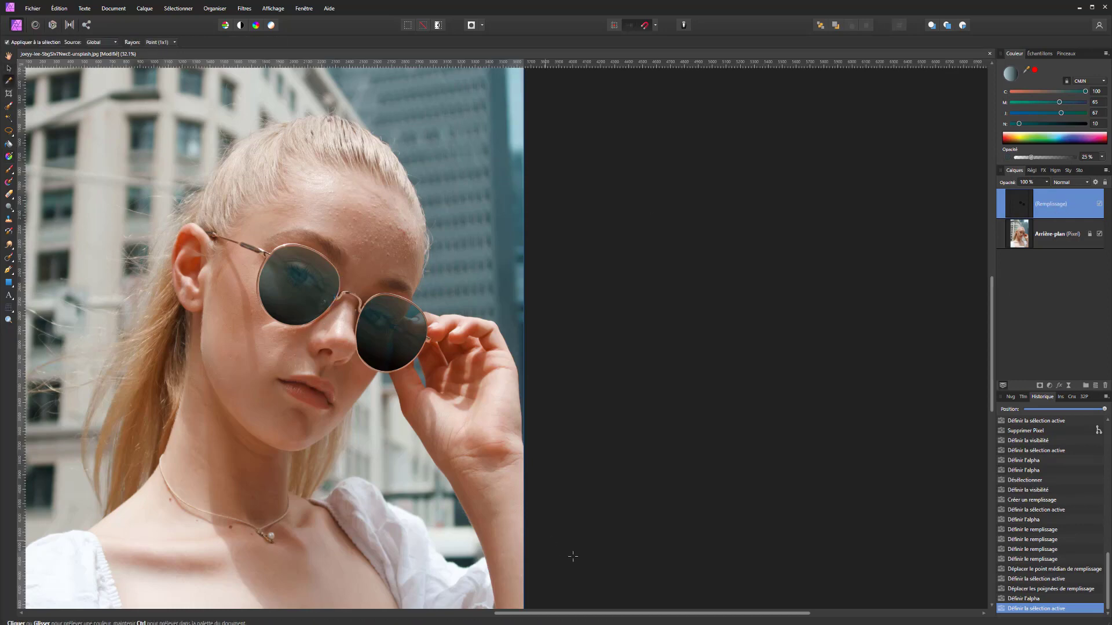
{"action": "scroll", "coordinate": [605, 355], "scroll_direction": "down", "scroll_amount": 1}
{"action": "scroll", "coordinate": [605, 355], "scroll_direction": "down", "scroll_amount": 2}
{"action": "scroll", "coordinate": [605, 355], "scroll_direction": "up", "scroll_amount": 1}
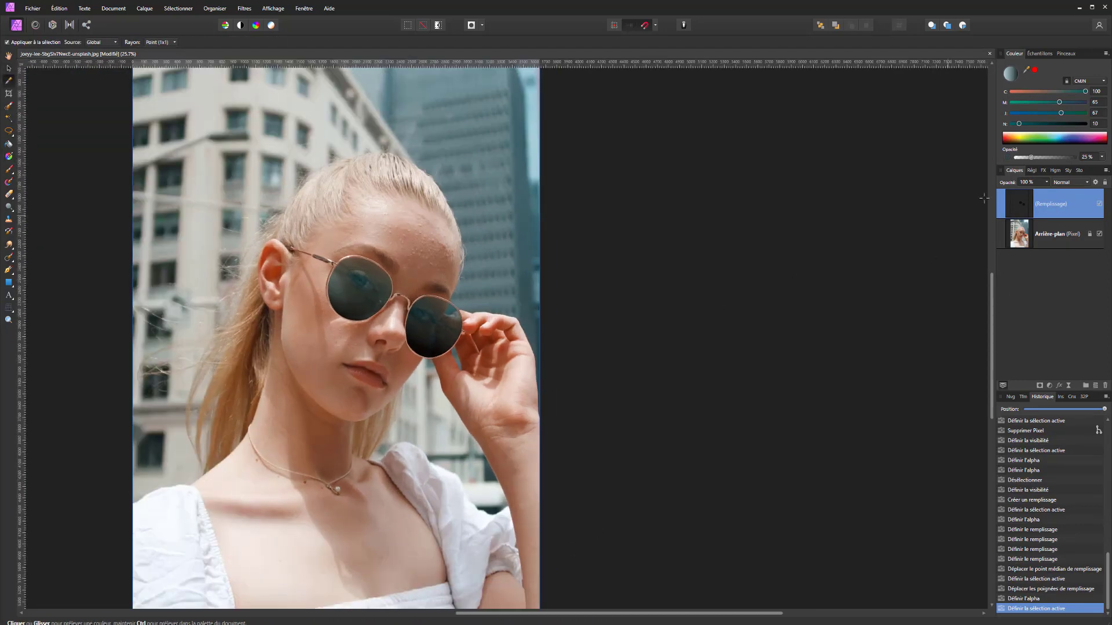
{"action": "left_click", "coordinate": [9, 182]}
{"action": "left_click", "coordinate": [9, 156]}
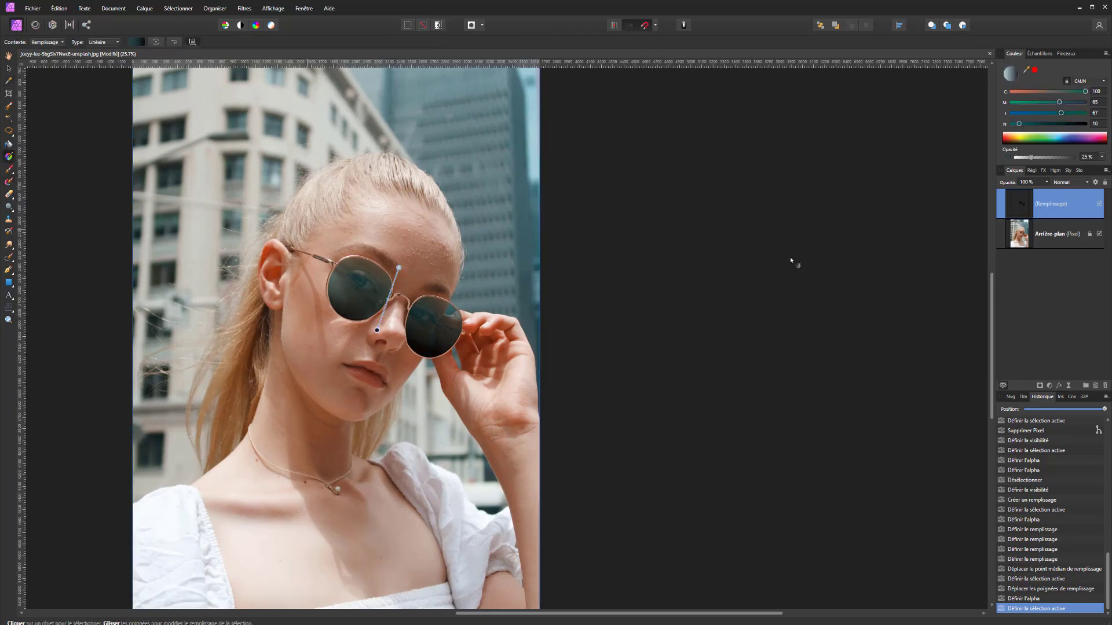
{"action": "left_click_drag", "start_coordinate": [1039, 94], "coordinate": [710, 266]}
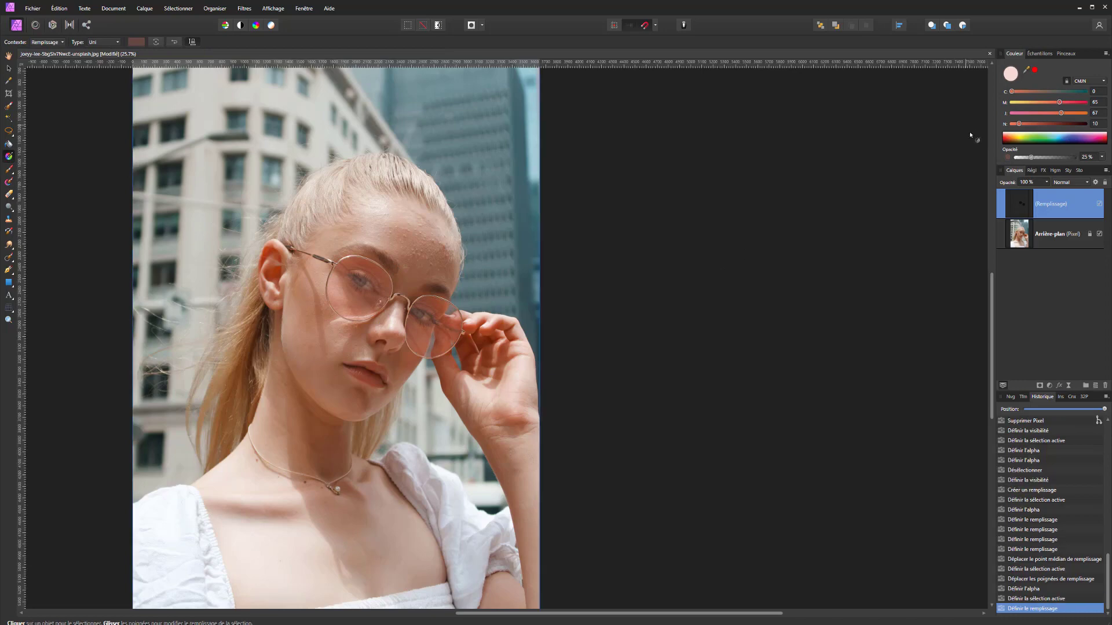
{"action": "key", "text": "ctrl+z"}
{"action": "key", "text": "ctrl+a"}
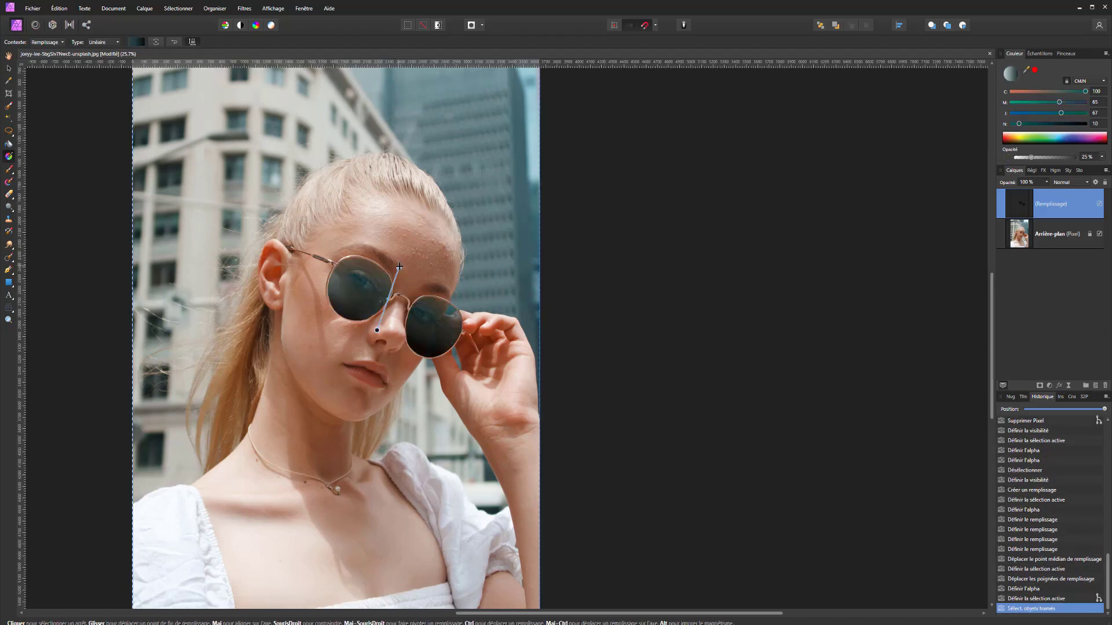
Recolour the gradient's upper stop to cyan 9 and magenta 41, and compare the photo with the fill layer hidden and shown
{"action": "left_click", "coordinate": [399, 267]}
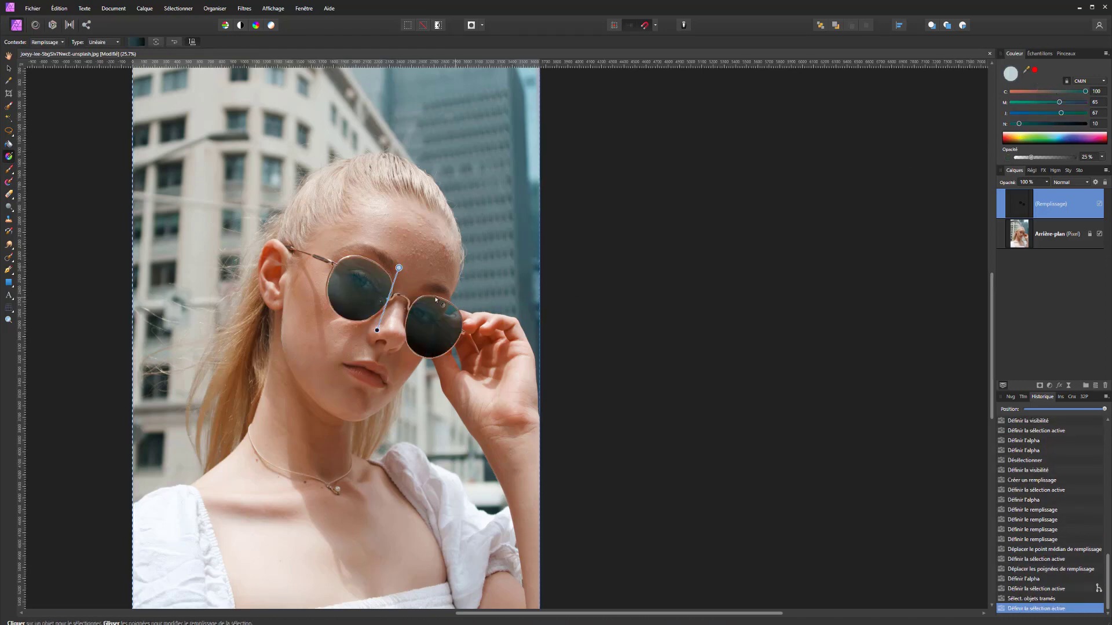
{"action": "mouse_move", "coordinate": [1040, 92]}
{"action": "left_mouse_down"}
{"action": "mouse_move", "coordinate": [1015, 91]}
{"action": "mouse_move", "coordinate": [1087, 102]}
{"action": "mouse_move", "coordinate": [1055, 102]}
{"action": "left_mouse_up"}
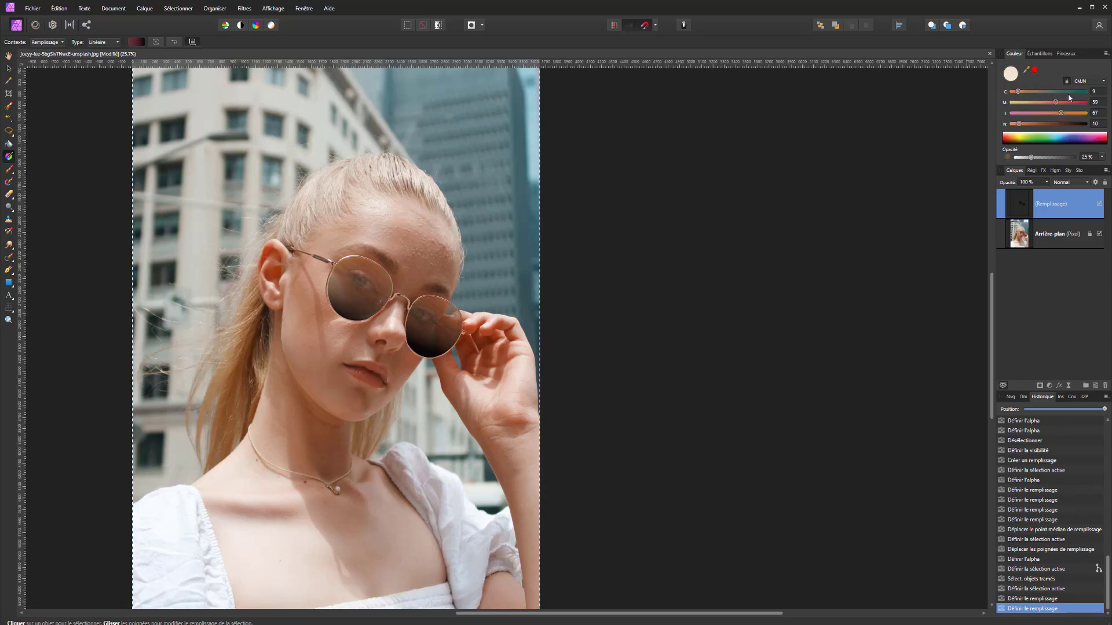
{"action": "left_click_drag", "start_coordinate": [1055, 102], "coordinate": [1042, 102]}
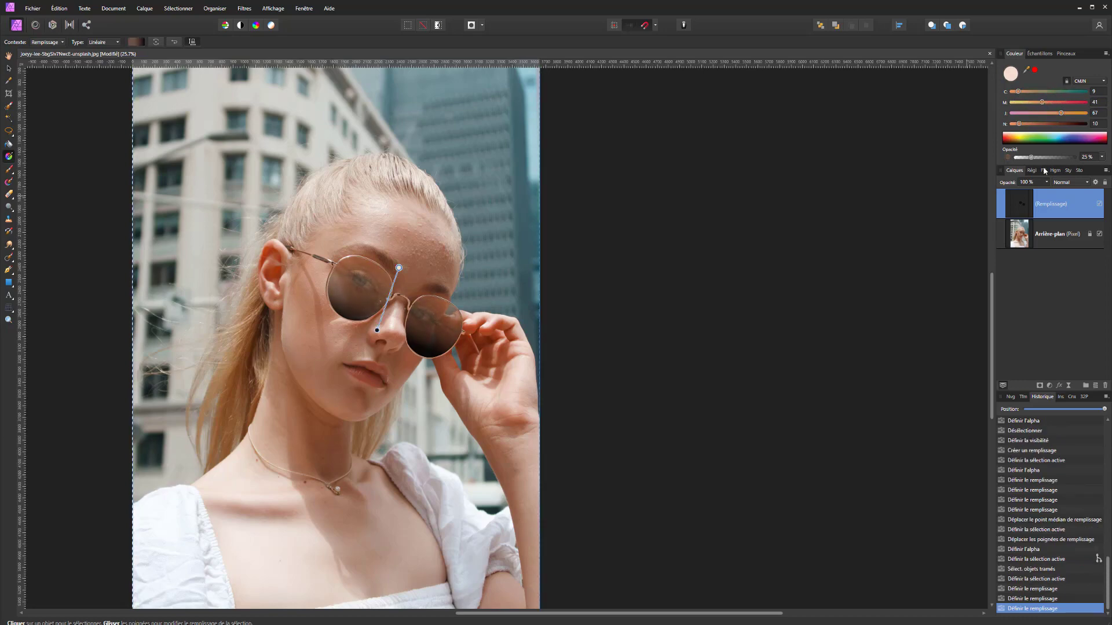
{"action": "left_click", "coordinate": [1100, 205]}
{"action": "left_click", "coordinate": [1100, 205]}
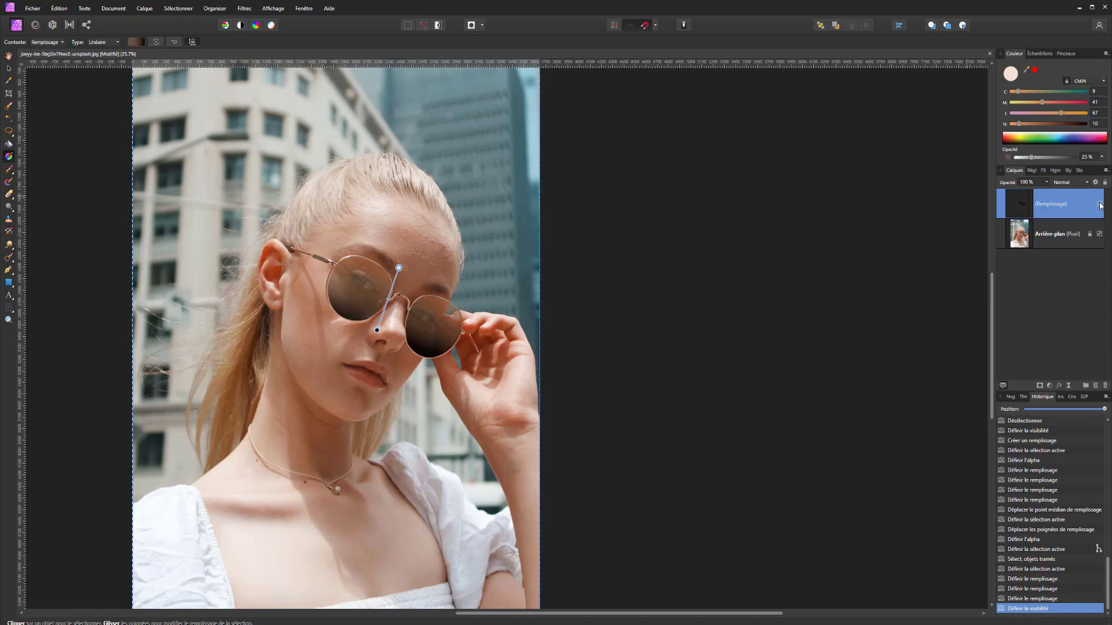